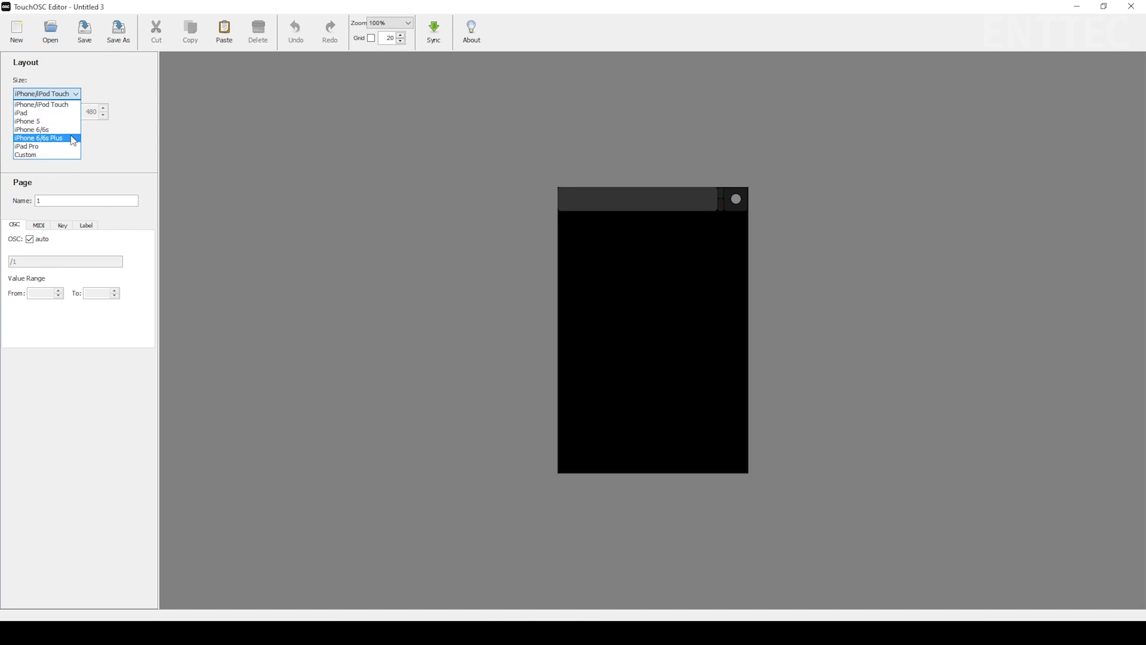
# Set the layout size to iPhone 6/6s Plus (414 × 736), after briefly trying Custom
pyautogui.click(74, 139)
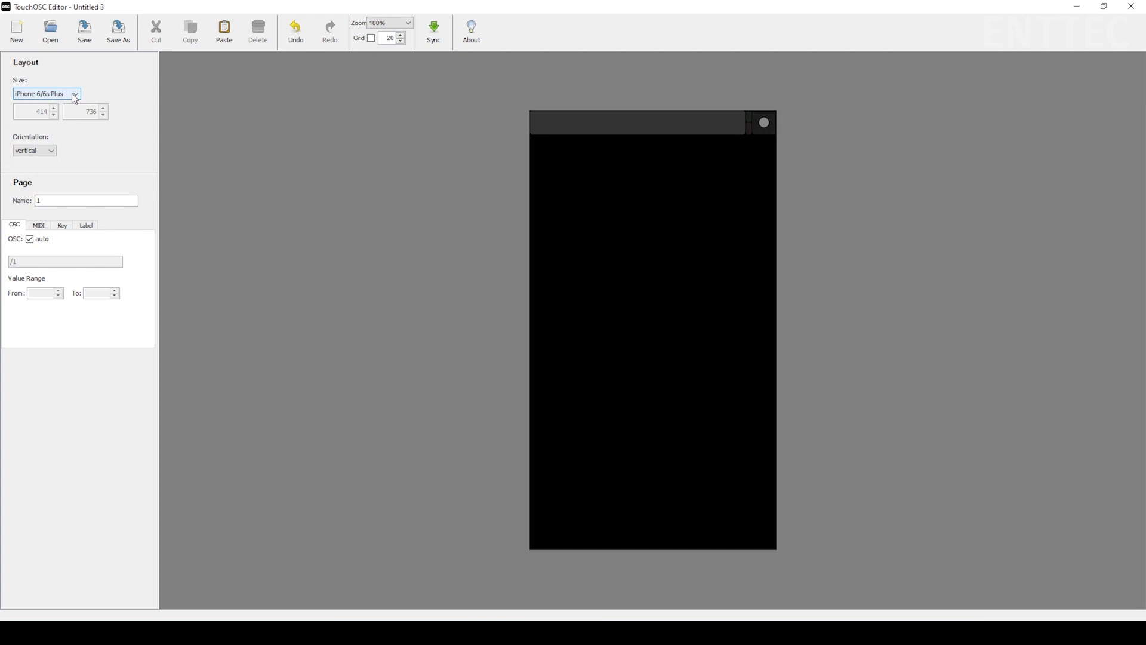
pyautogui.click(72, 95)
pyautogui.click(60, 155)
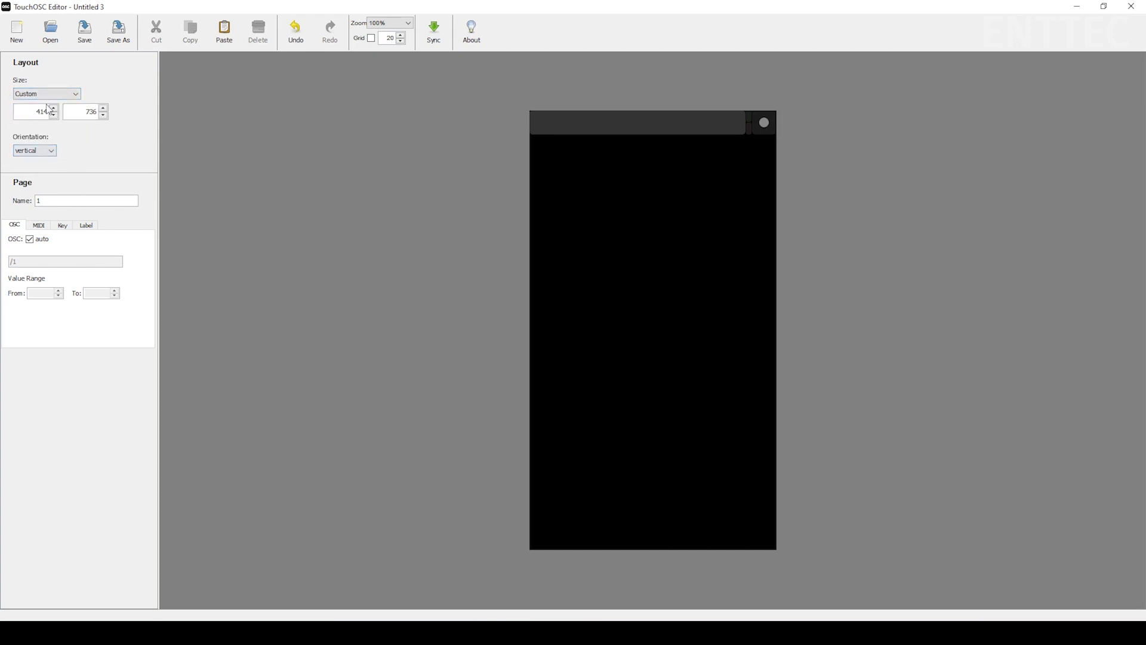
pyautogui.click(60, 94)
pyautogui.click(62, 138)
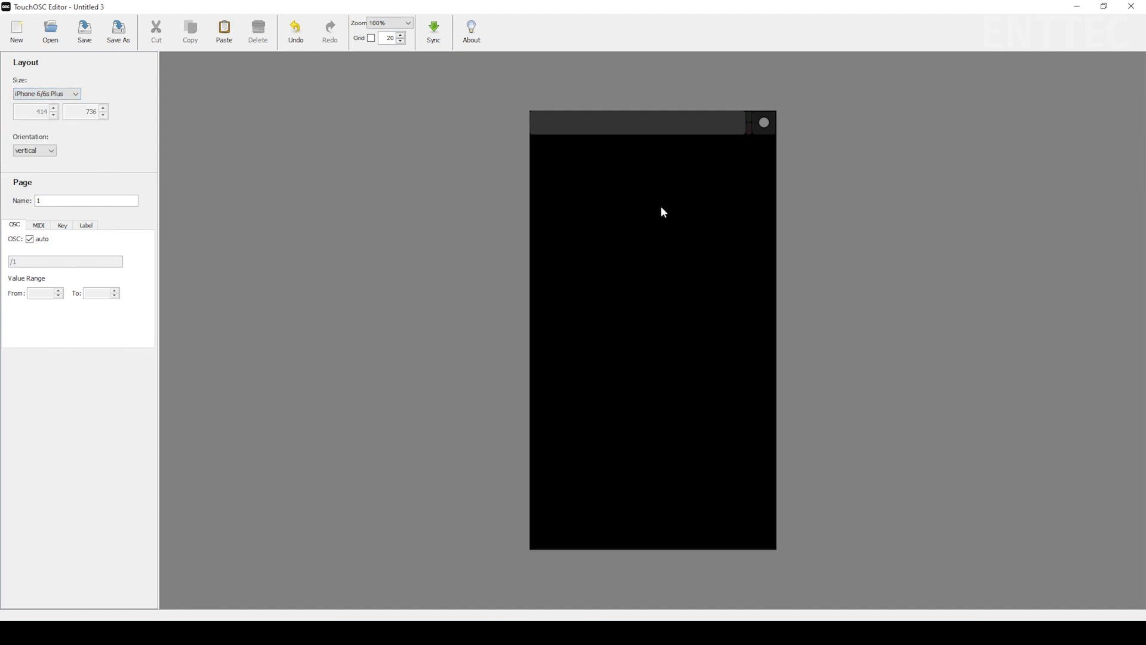
# Add a vertical fader and stretch it to fill the page's right edge
pyautogui.rightClick(622, 198)
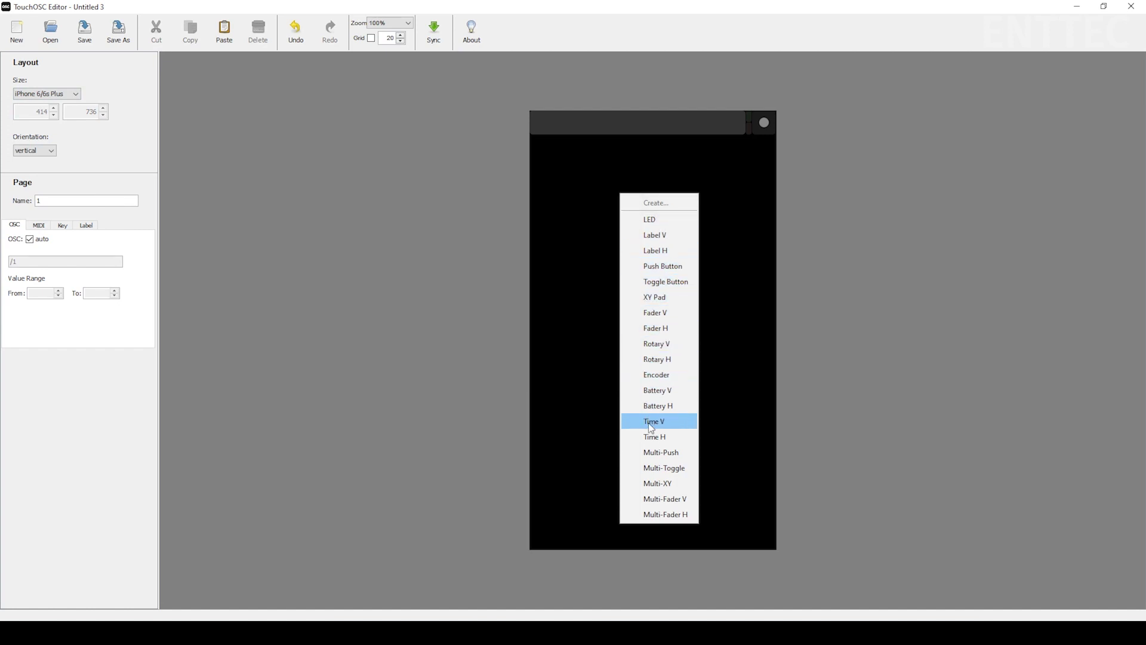
pyautogui.click(677, 315)
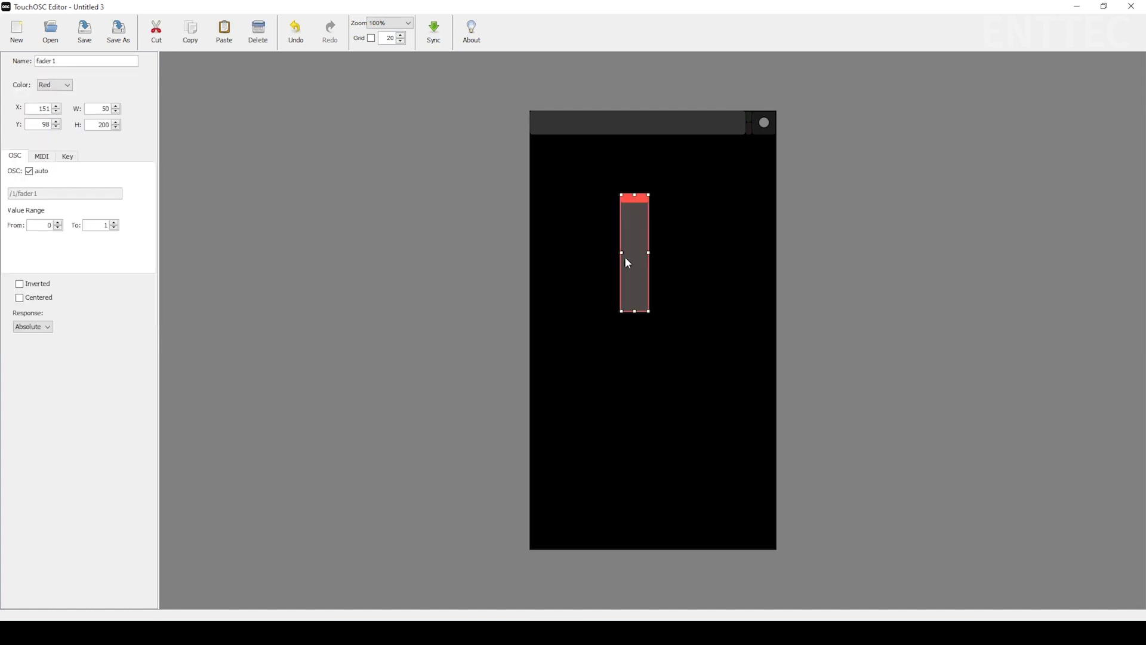
pyautogui.moveTo(627, 256); pyautogui.dragTo(739, 221)
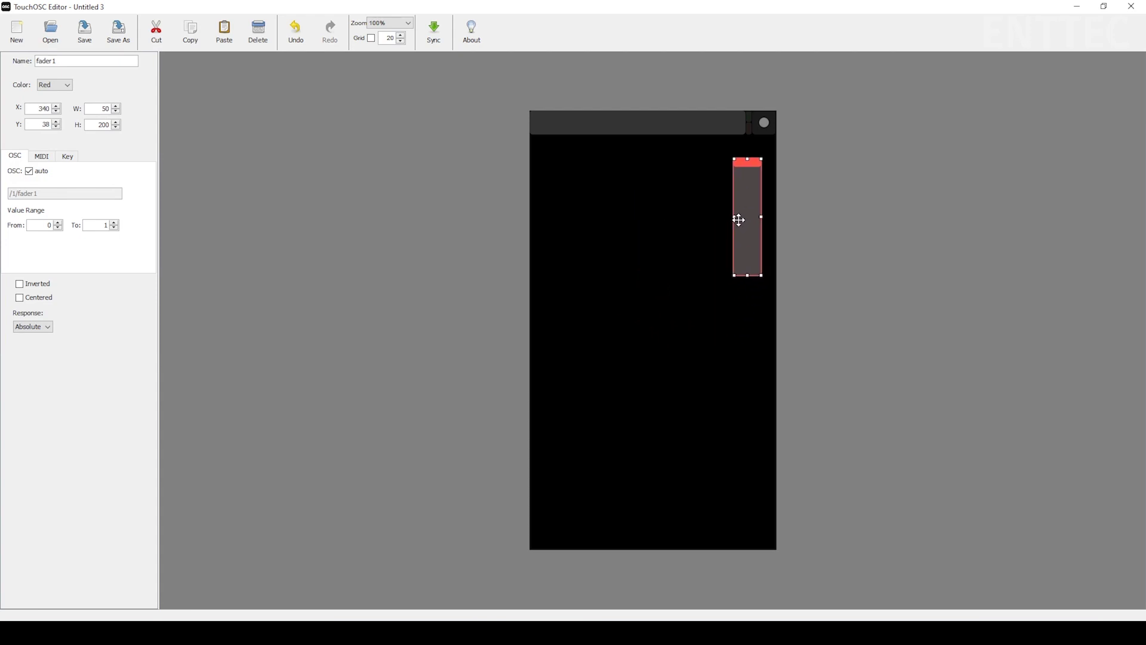
pyautogui.moveTo(733, 276); pyautogui.dragTo(704, 540)
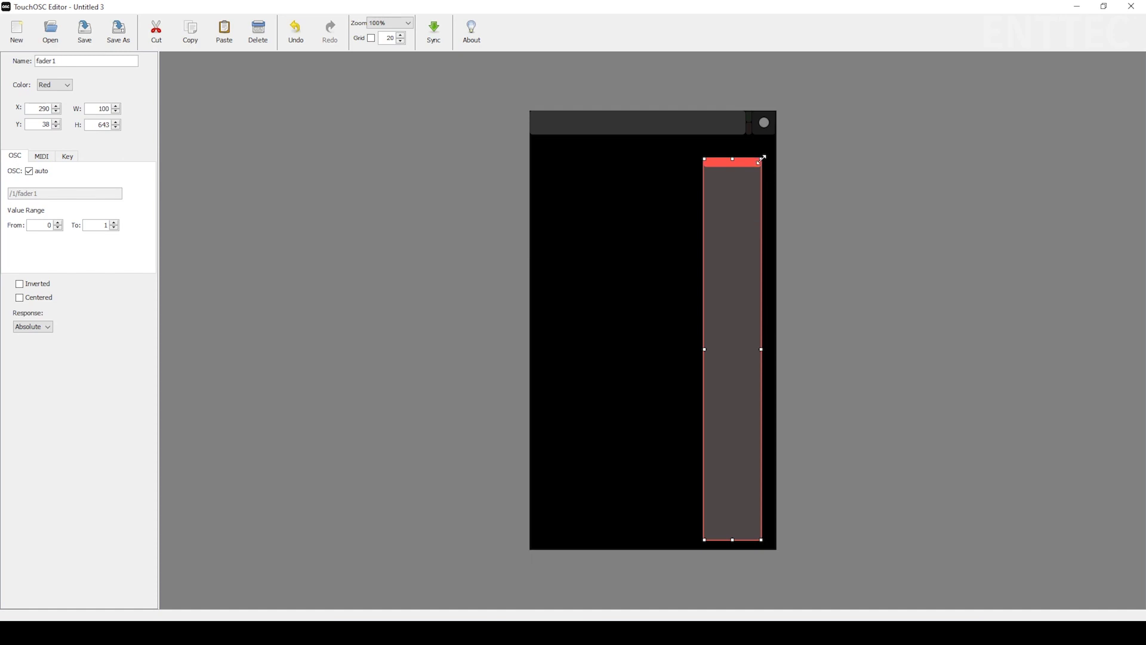
pyautogui.moveTo(762, 159); pyautogui.dragTo(769, 147)
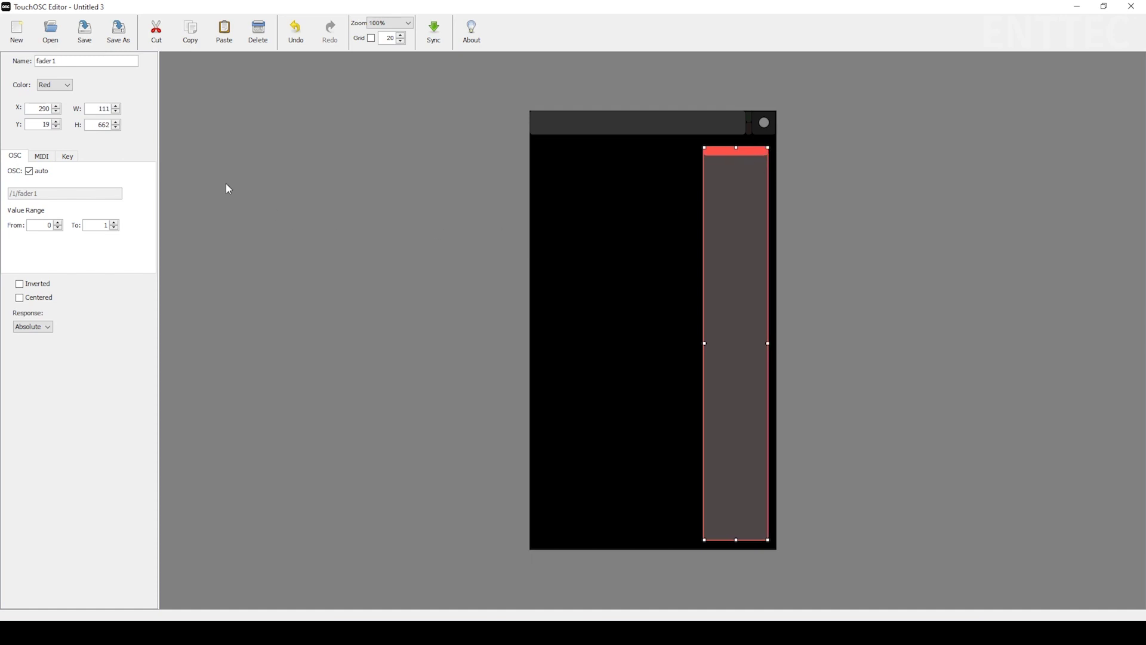
# Rename the fader to Fader and set its colour to Orange
pyautogui.doubleClick(79, 63)
pyautogui.write('F')
pyautogui.press('Tab')
pyautogui.click(66, 85)
pyautogui.click(64, 146)
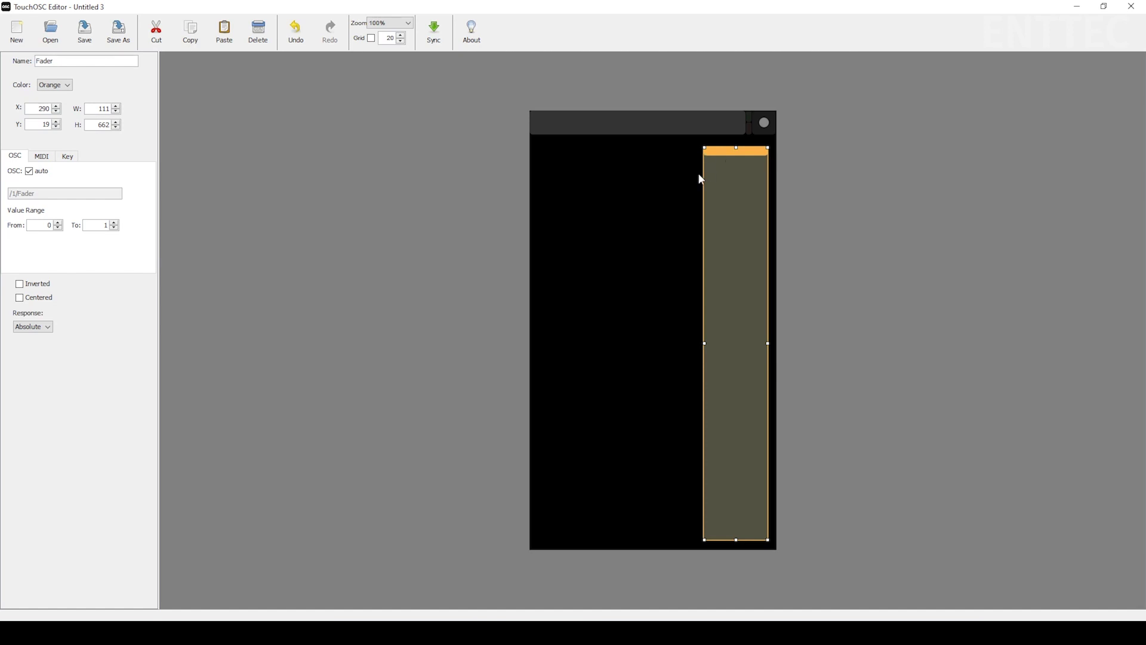
# Invert the fader and give it the custom OSC address /elm/stages/Stage01/live/intensity
pyautogui.click(18, 285)
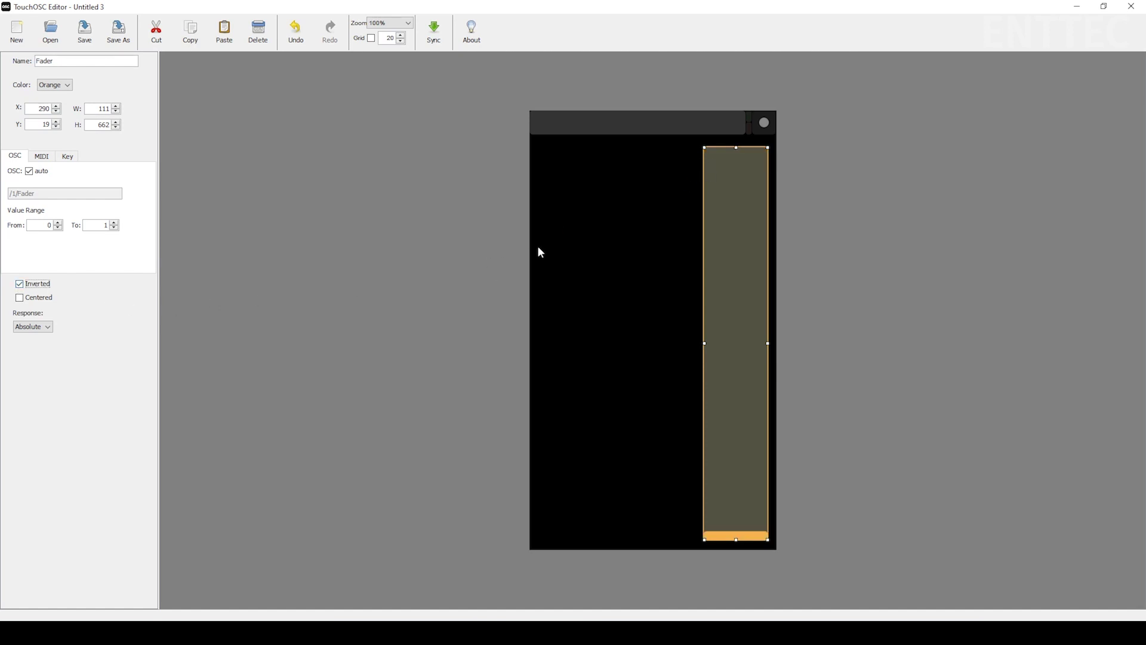
pyautogui.click(607, 243)
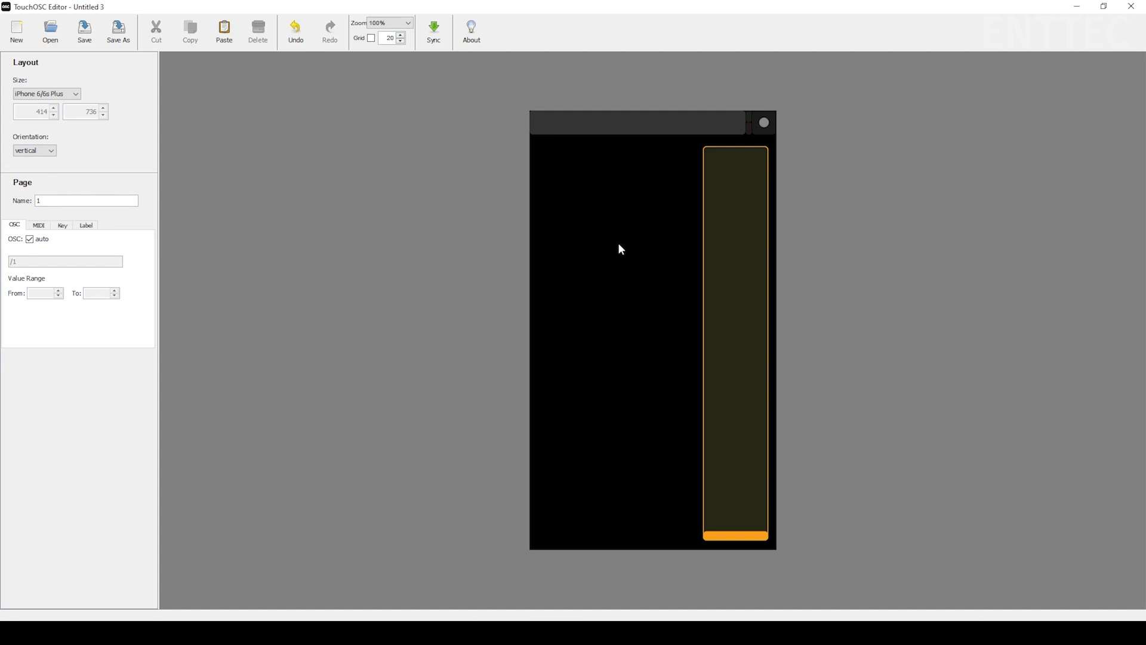
pyautogui.click(725, 257)
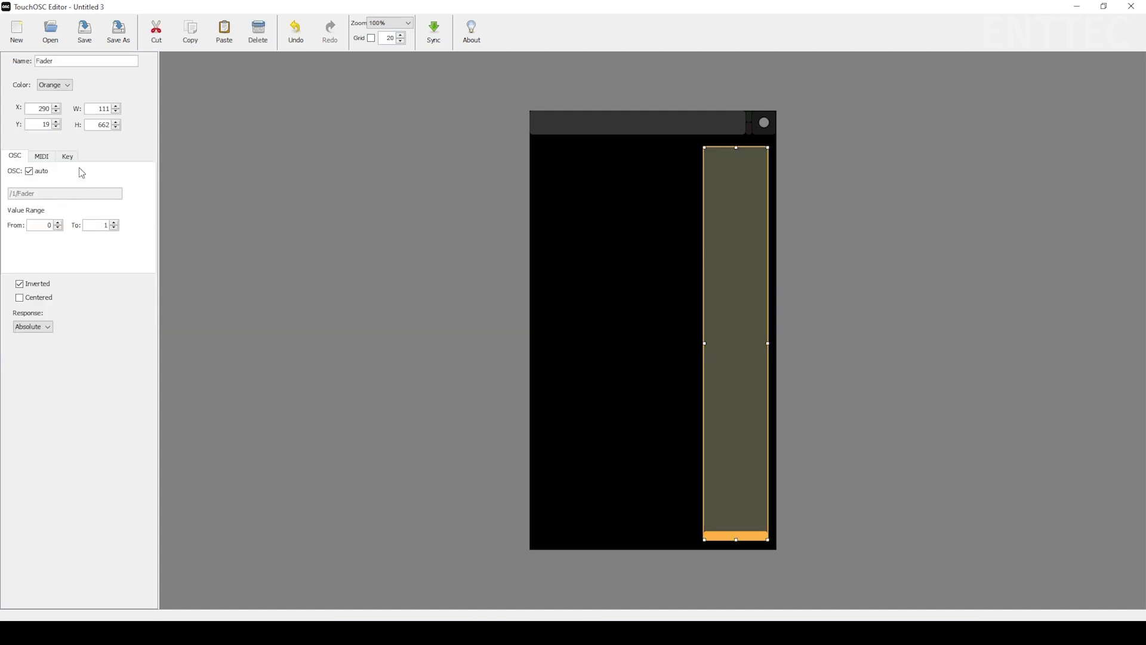
pyautogui.click(29, 171)
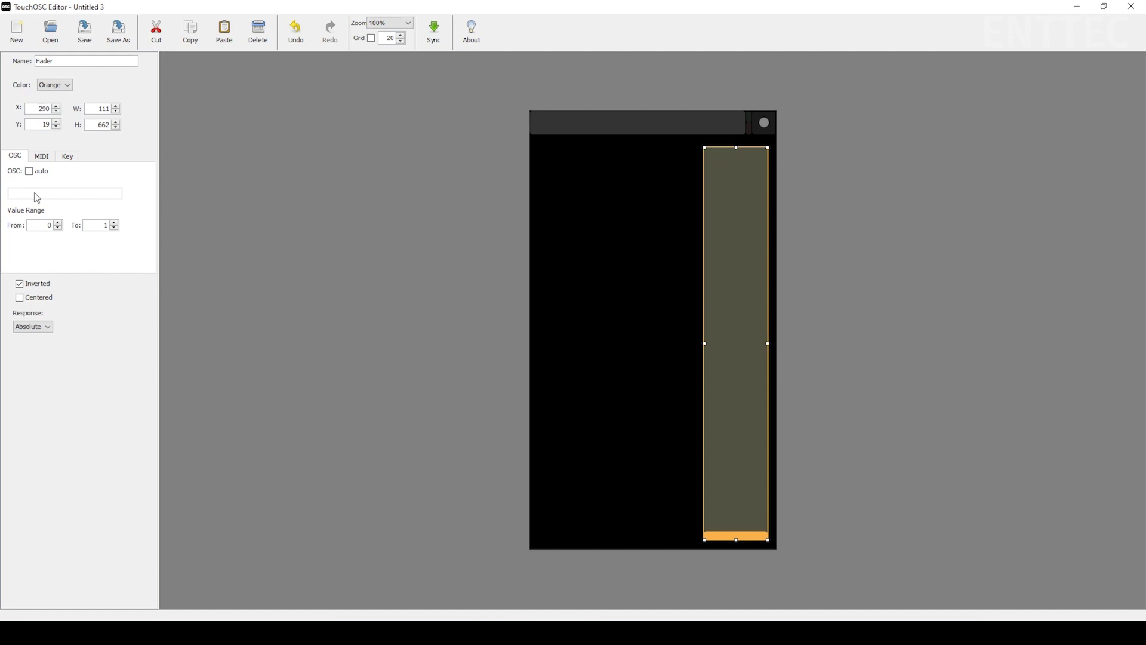
pyautogui.click(37, 198)
pyautogui.write('/elm/stages/Stage01/live/intensity')
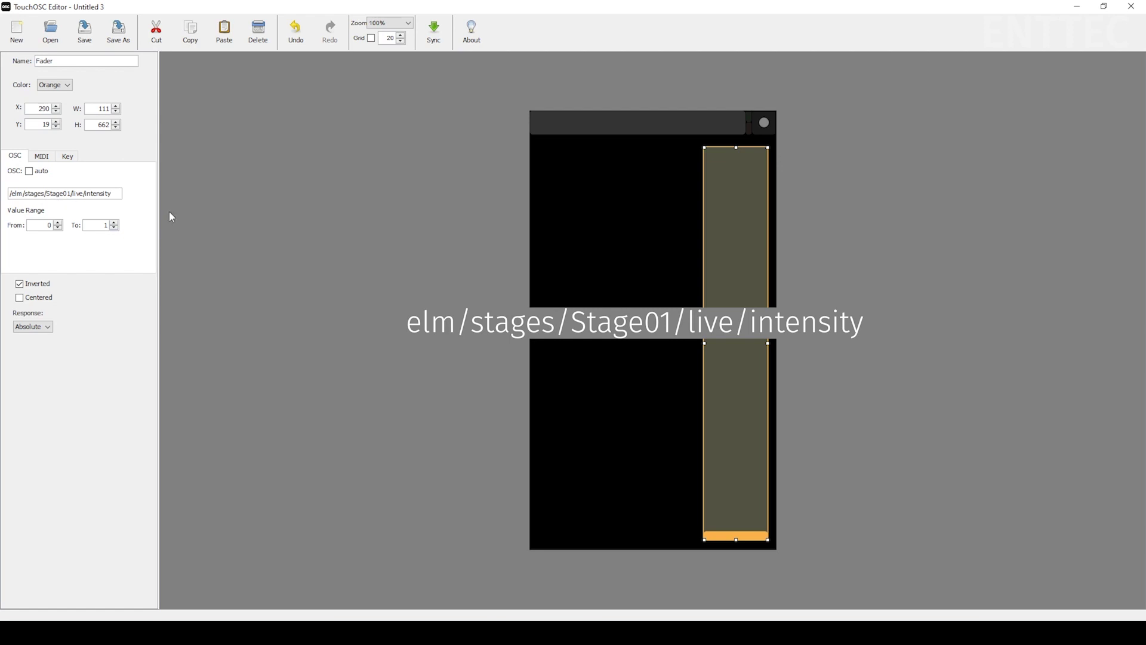
pyautogui.click(282, 202)
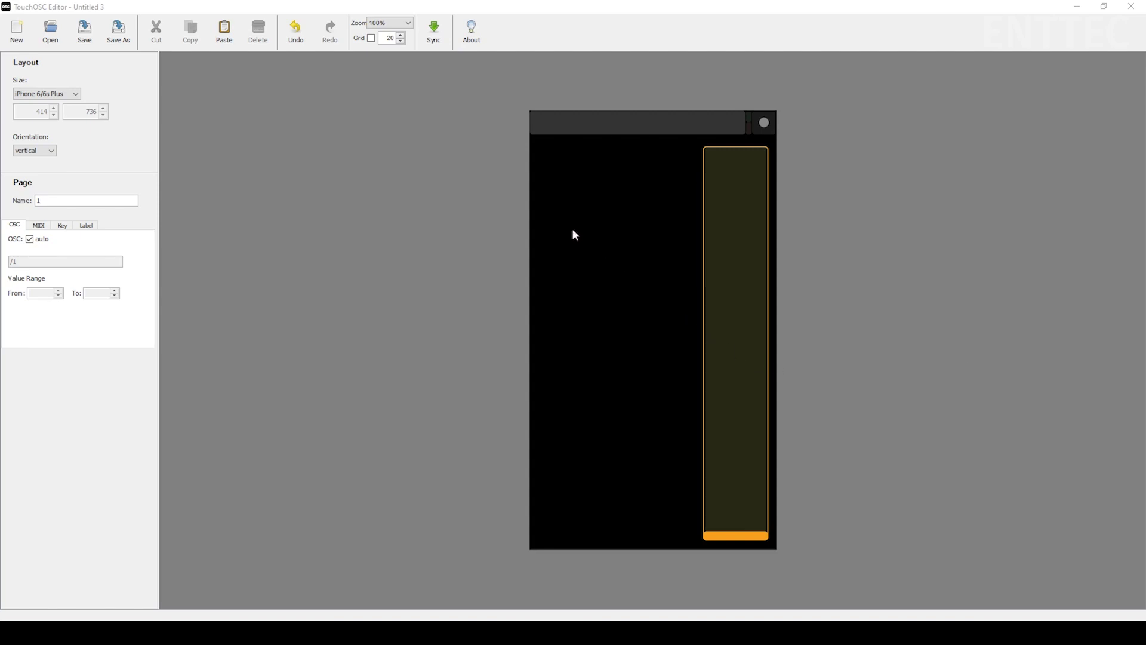
# Add a push button and enlarge it at the top left of the page
pyautogui.rightClick(548, 194)
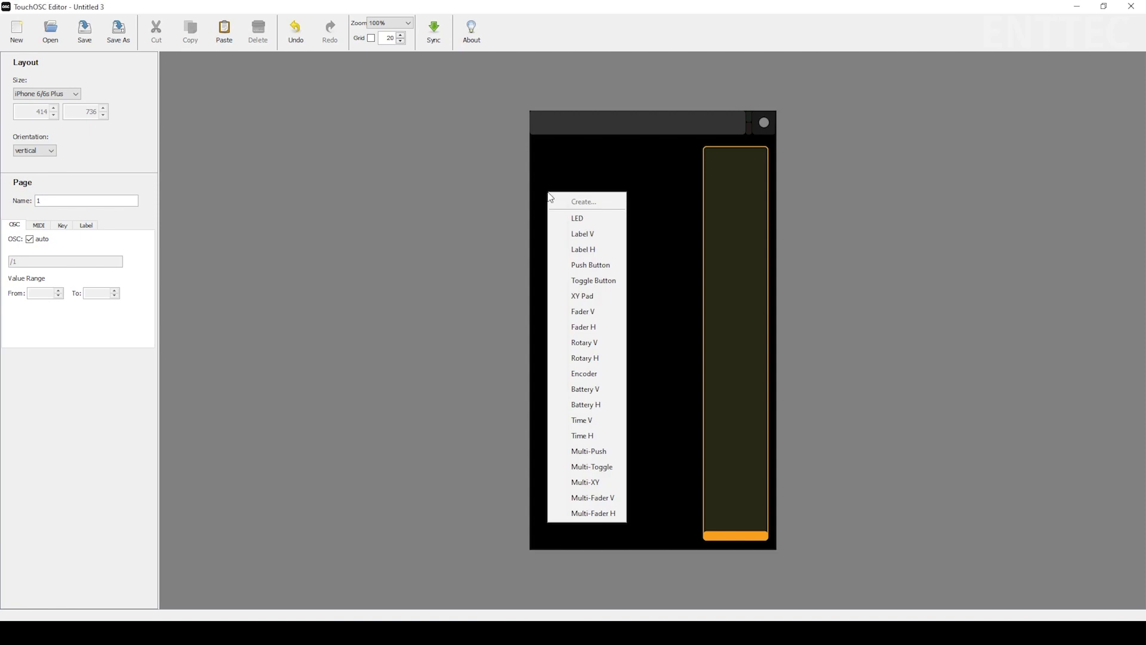
pyautogui.click(564, 266)
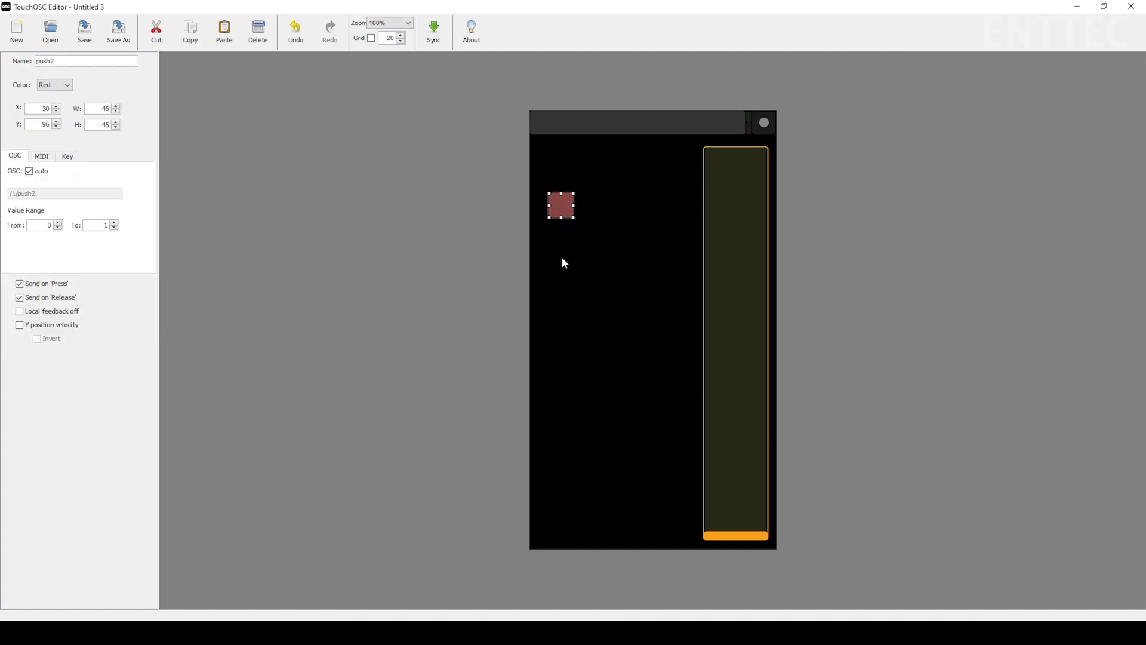
pyautogui.moveTo(548, 190); pyautogui.dragTo(578, 175)
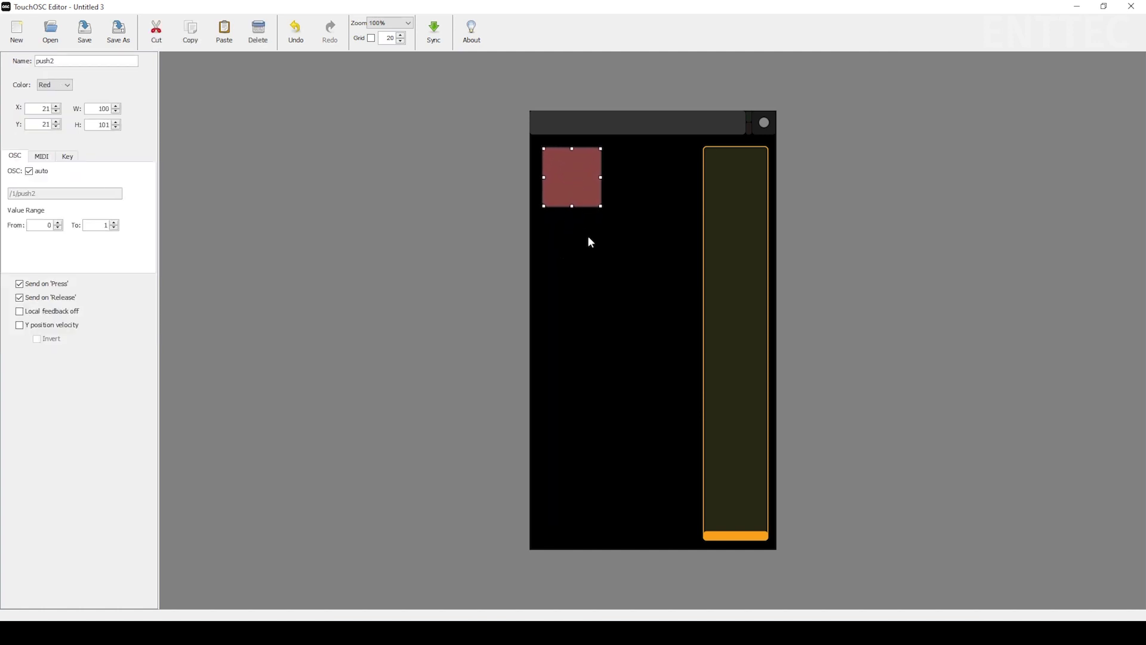
# Give the button the custom OSC address /elm/stages/Stage01/live/media, adapted from the fader's address
pyautogui.click(753, 247)
pyautogui.doubleClick(89, 194)
pyautogui.tripleClick(112, 193)
pyautogui.hotkey('ctrl', 'c')
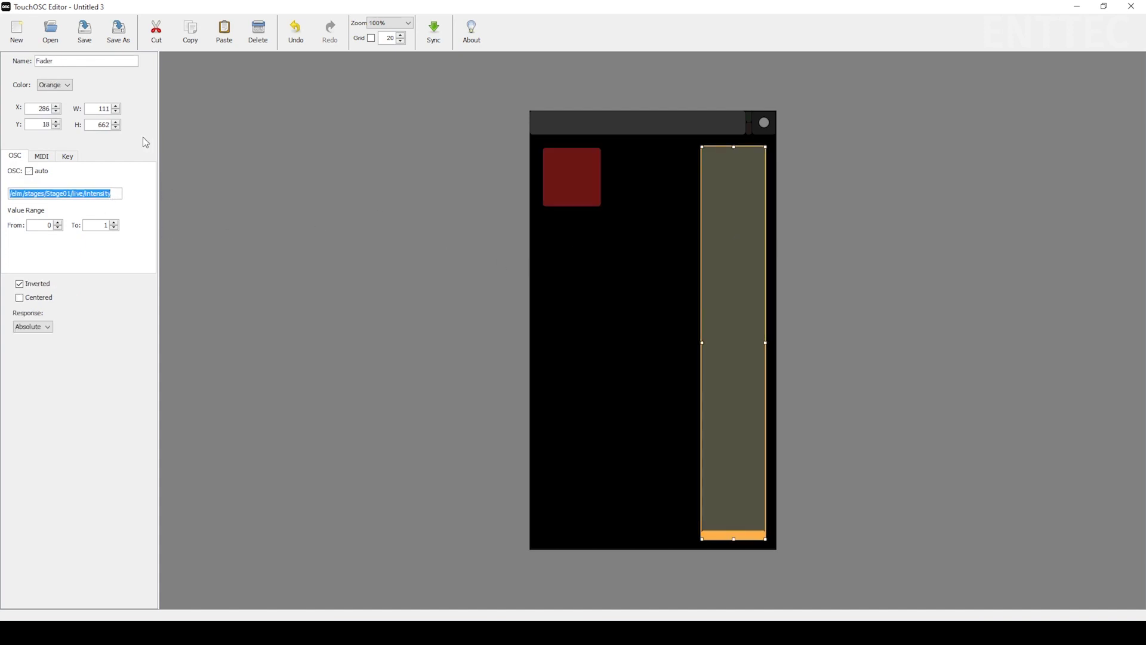
pyautogui.click(571, 251)
pyautogui.click(572, 177)
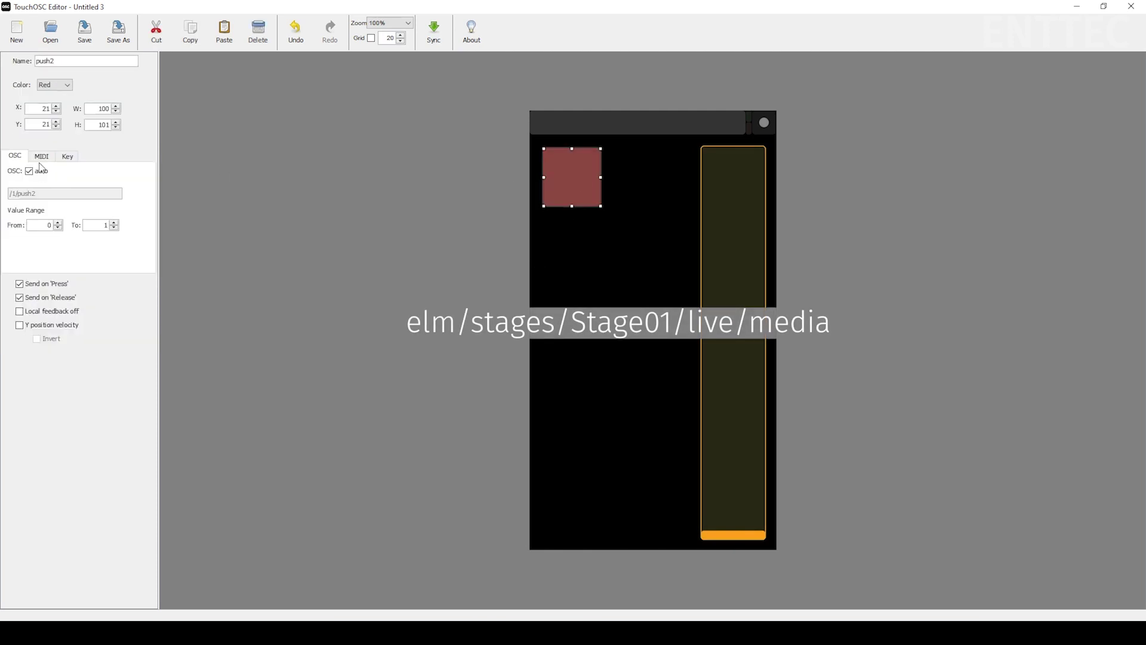
pyautogui.click(29, 171)
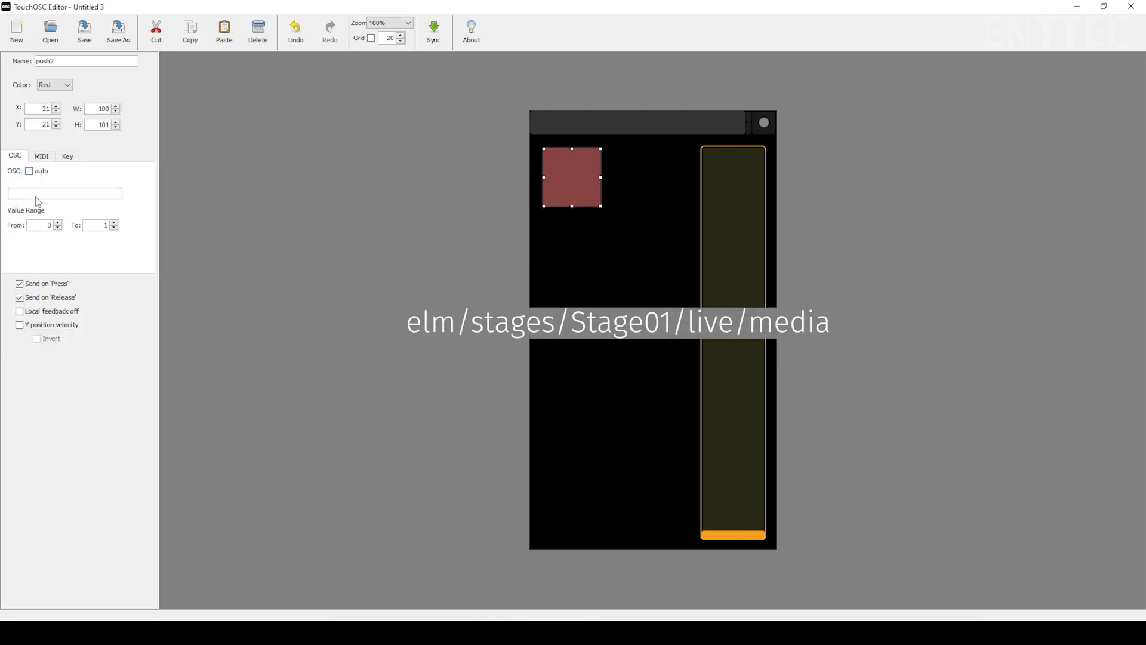
pyautogui.click(733, 250)
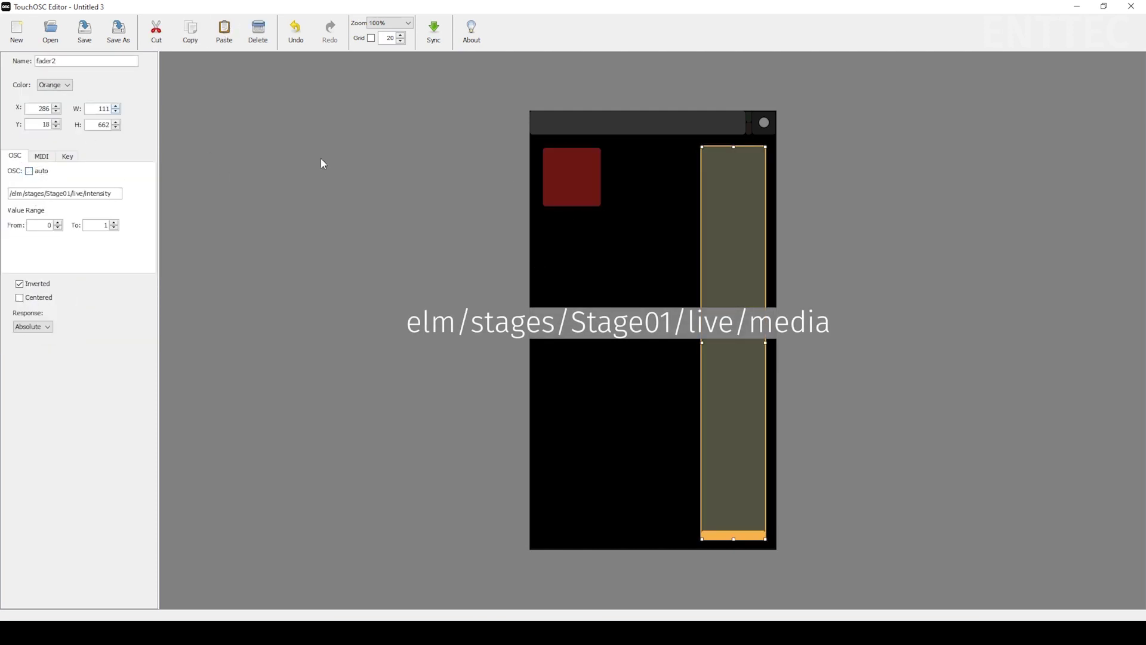
pyautogui.click(561, 182)
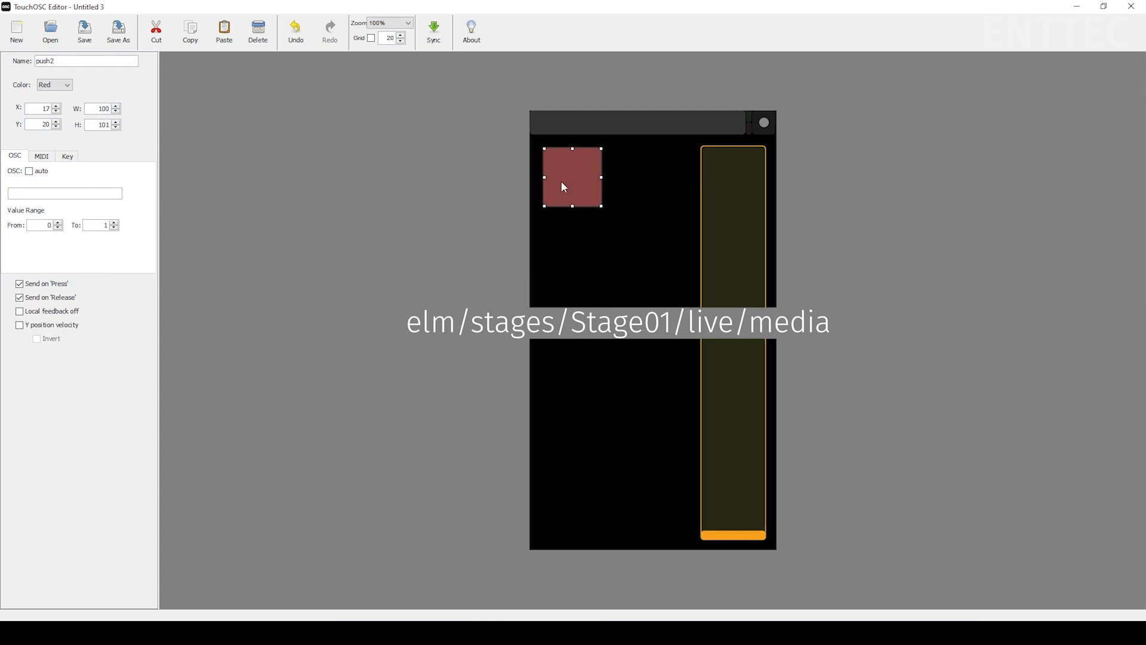
pyautogui.click(72, 194)
pyautogui.hotkey('ctrl', 'v')
pyautogui.moveTo(120, 194); pyautogui.dragTo(86, 194)
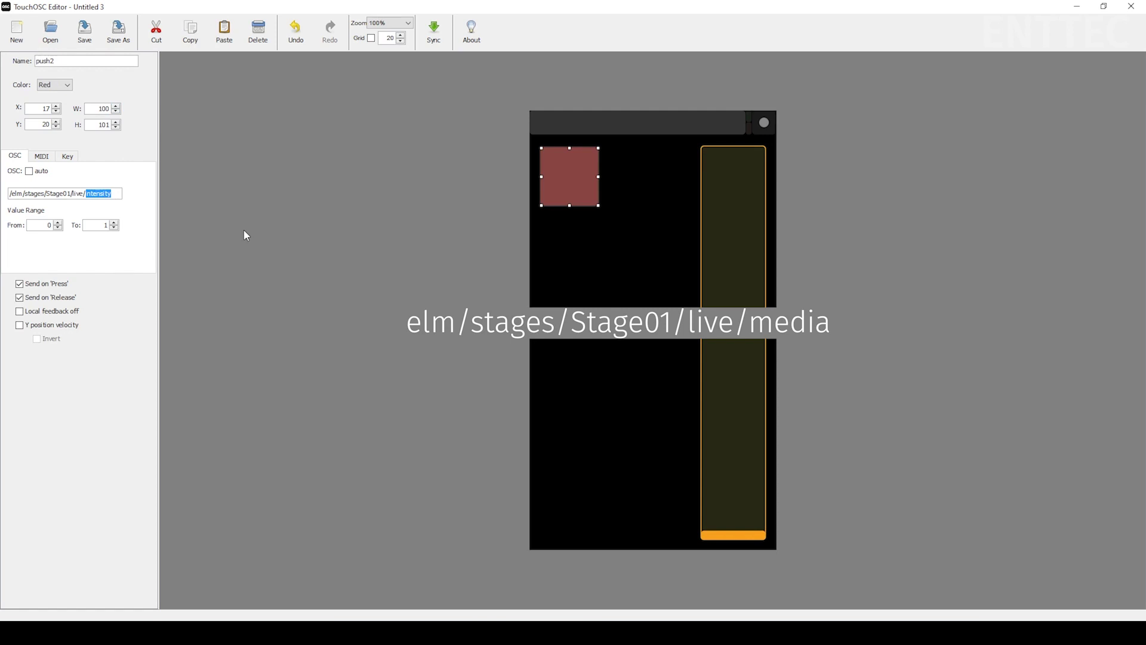
pyautogui.write('media')
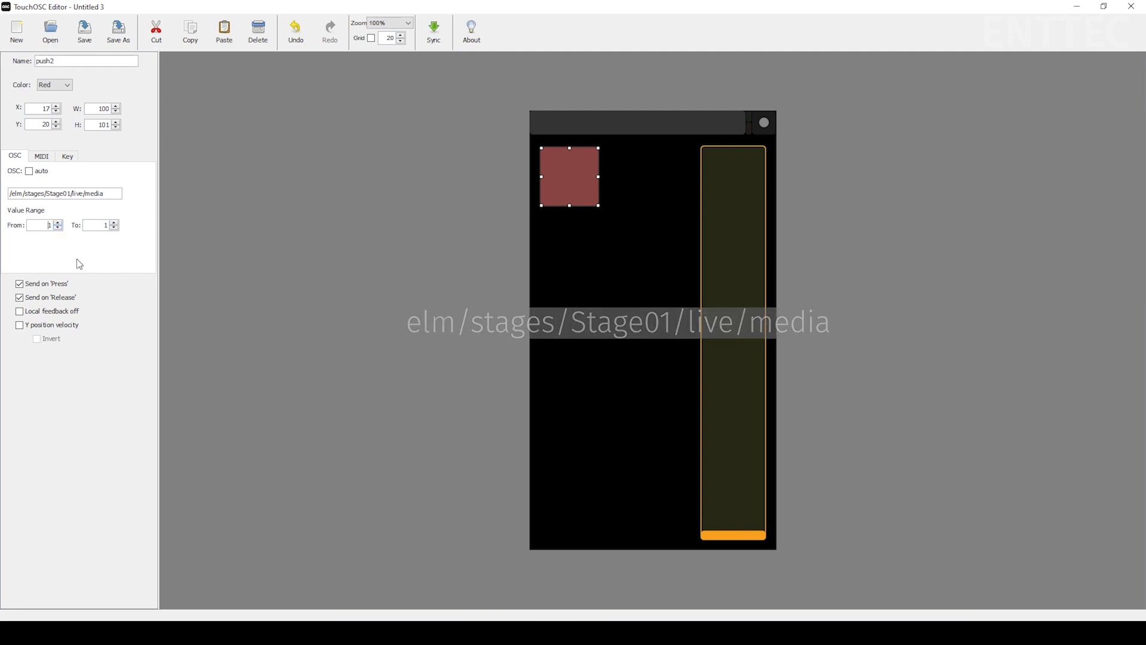
# Duplicate the media button four times and stack the copies down the left column
pyautogui.click(596, 251)
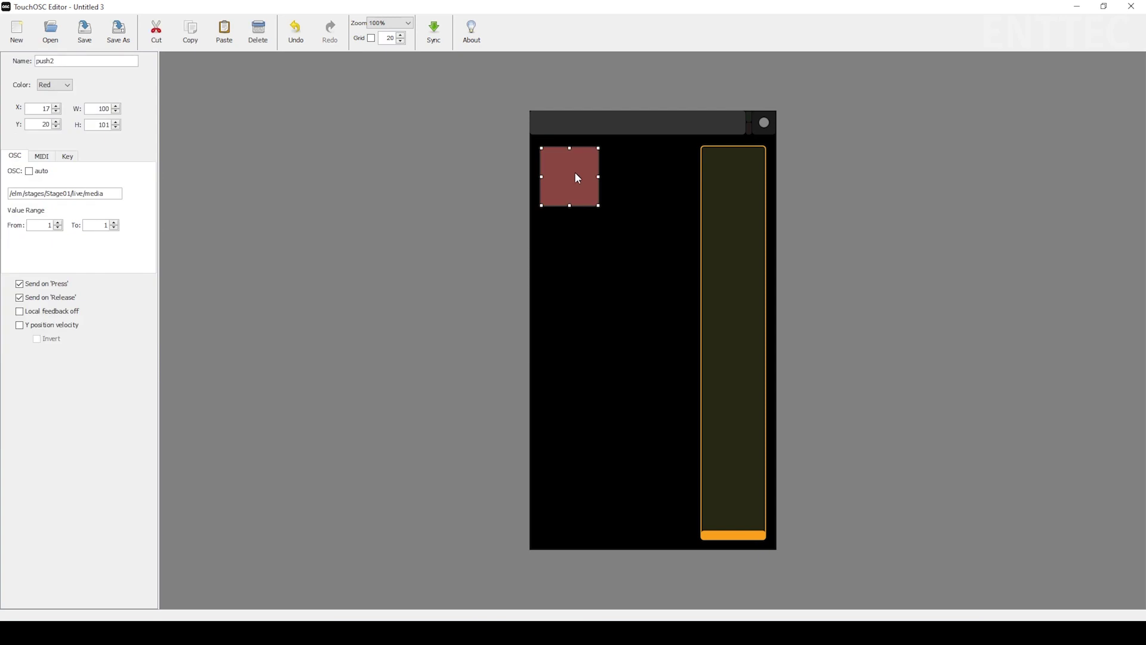
pyautogui.click(599, 279)
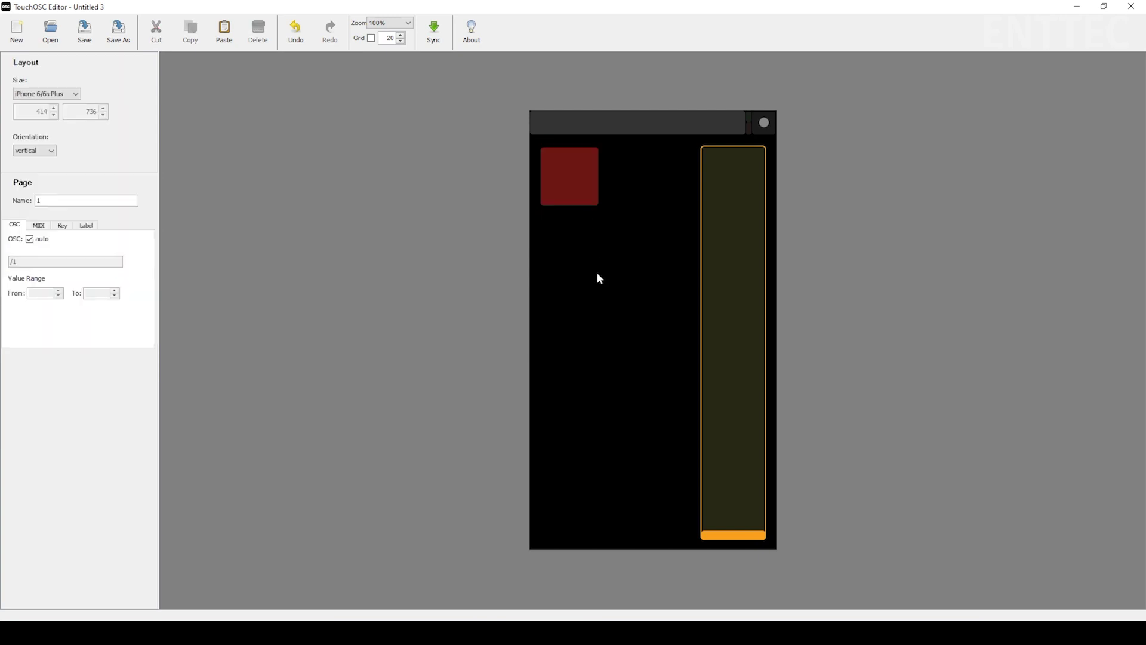
pyautogui.click(581, 192)
pyautogui.hotkey('ctrl', 'c')
pyautogui.hotkey('ctrl', 'v')
pyautogui.moveTo(579, 228); pyautogui.dragTo(575, 257)
pyautogui.click(567, 195)
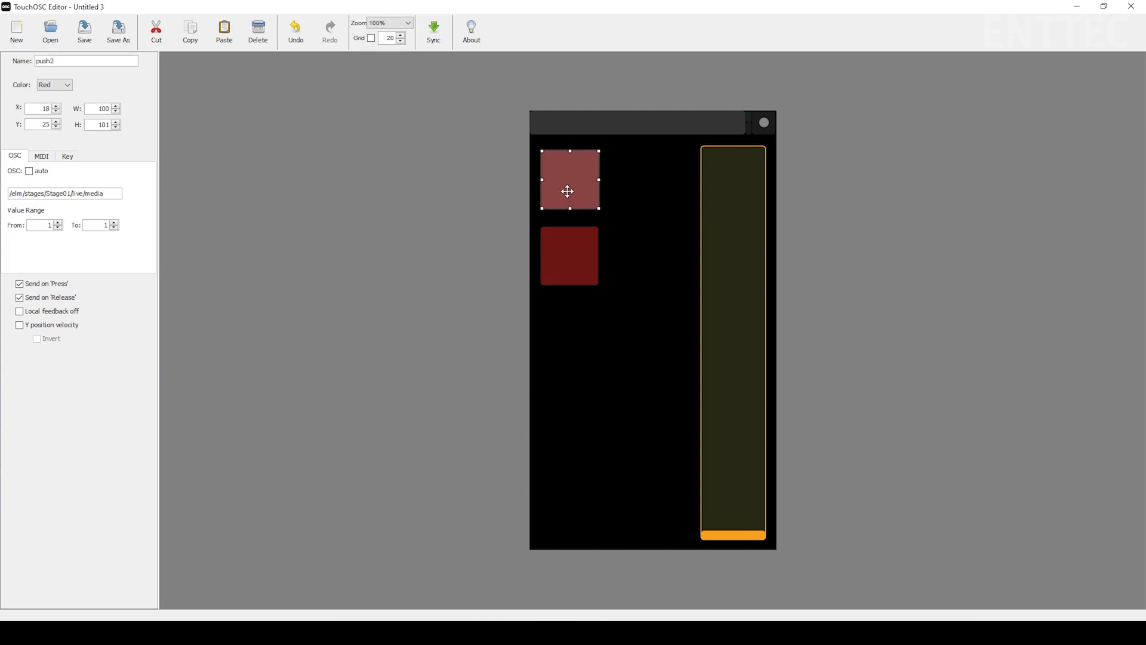
pyautogui.click(571, 257)
pyautogui.hotkey('ctrl', 'v')
pyautogui.moveTo(570, 179); pyautogui.dragTo(564, 328)
pyautogui.hotkey('ctrl', 'v')
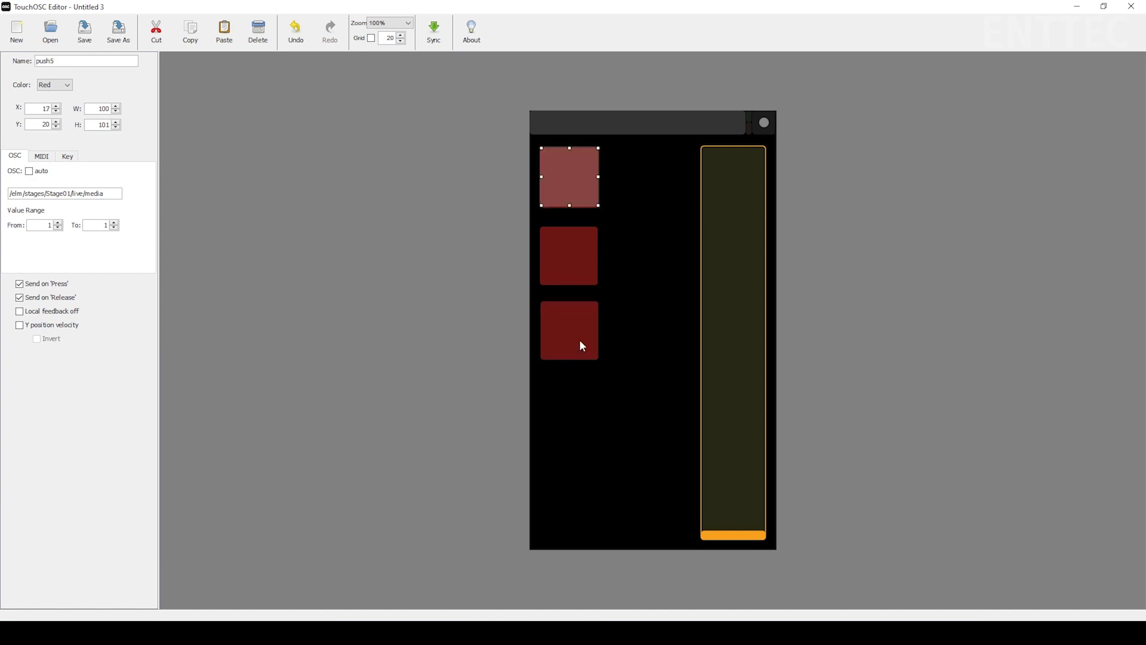
pyautogui.moveTo(570, 180); pyautogui.dragTo(573, 400)
pyautogui.hotkey('ctrl', 'v')
pyautogui.moveTo(570, 178); pyautogui.dragTo(560, 466)
# Set the second and third buttons' value ranges to 2–2 and 3–3
pyautogui.click(571, 251)
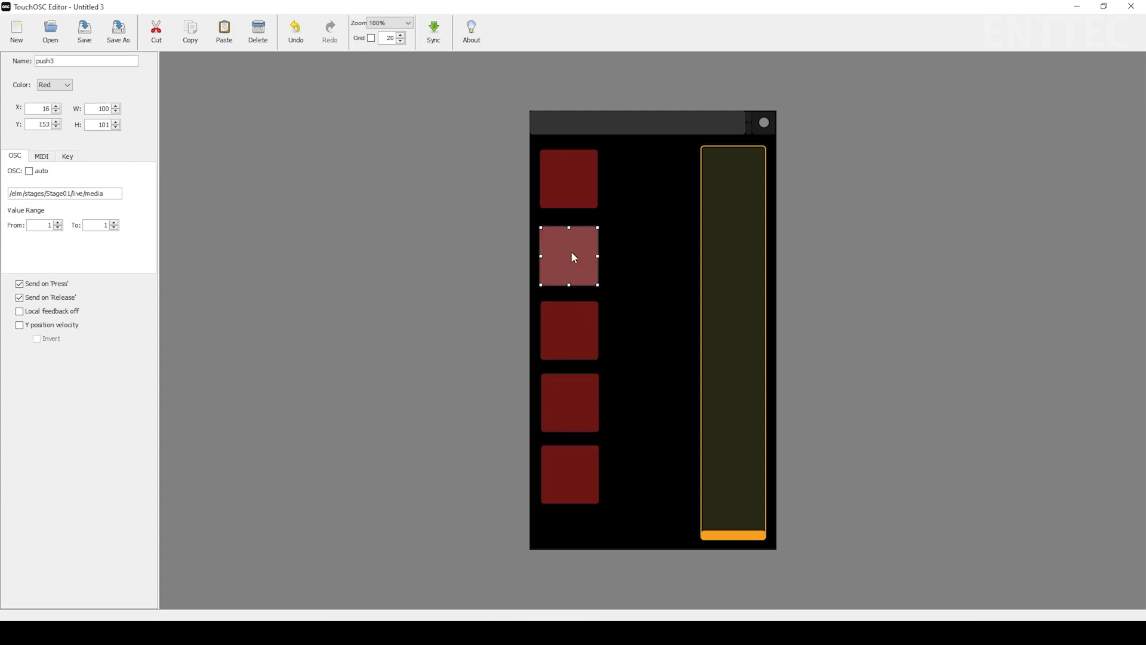
pyautogui.doubleClick(47, 227)
pyautogui.write('2')
pyautogui.doubleClick(102, 226)
pyautogui.write('2')
pyautogui.click(566, 331)
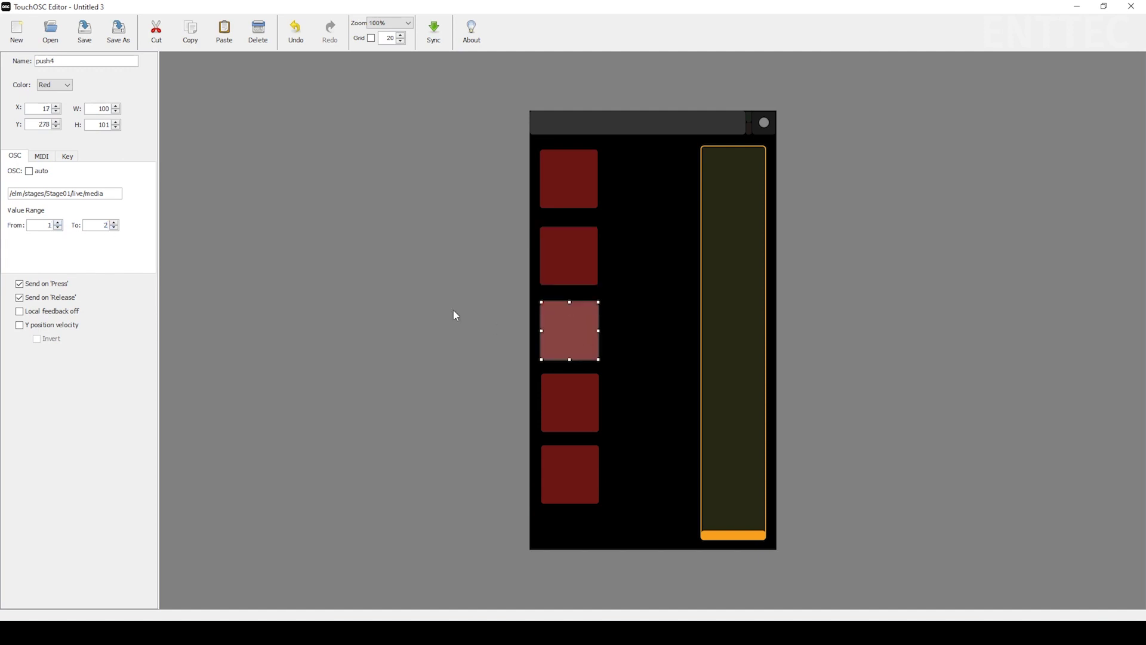
pyautogui.doubleClick(43, 226)
pyautogui.write('3')
pyautogui.doubleClick(97, 226)
pyautogui.write('3')
# Set the fourth and fifth buttons' value ranges to 4 and 5
pyautogui.click(588, 408)
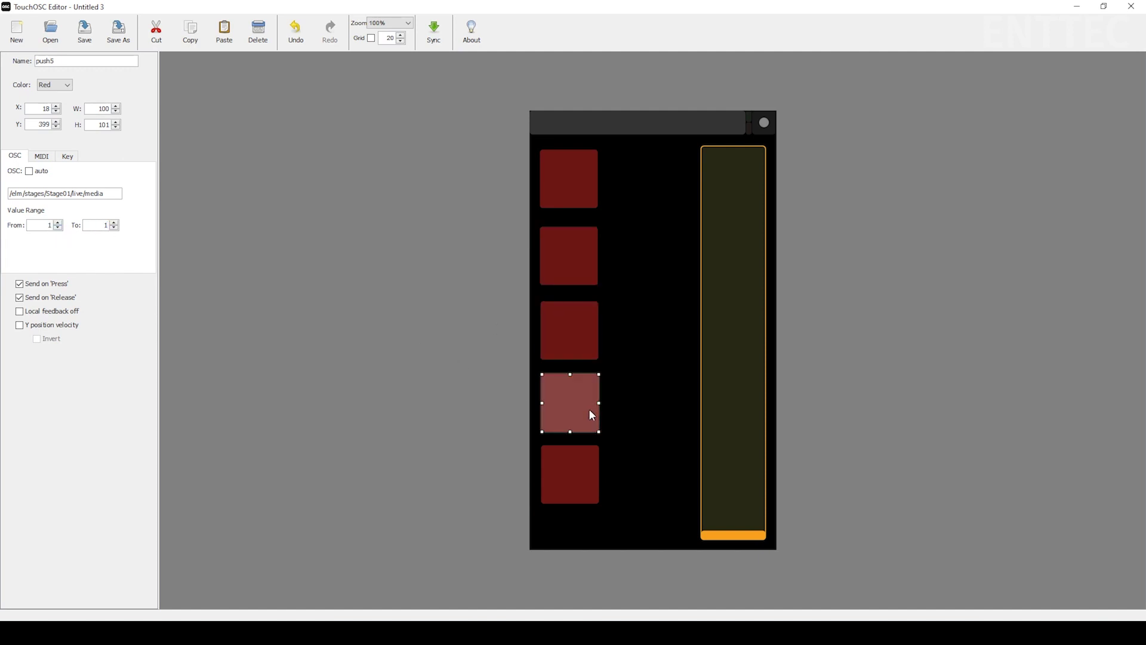
pyautogui.doubleClick(47, 227)
pyautogui.doubleClick(106, 226)
pyautogui.write('4')
pyautogui.click(565, 464)
pyautogui.doubleClick(47, 226)
pyautogui.doubleClick(105, 225)
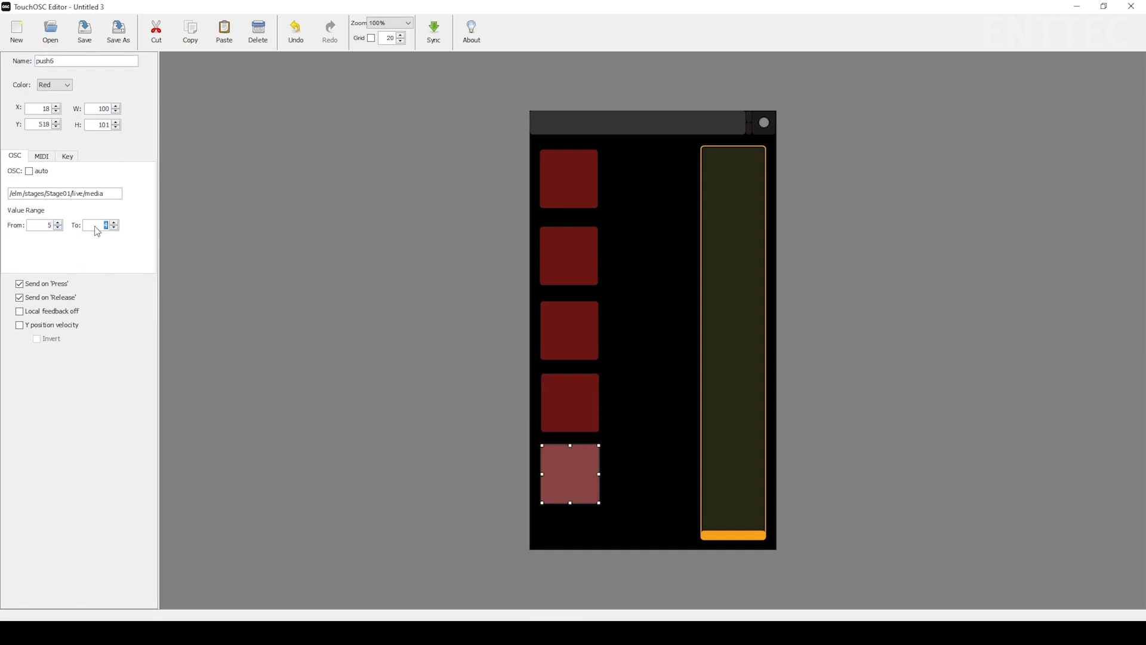
pyautogui.click(342, 288)
# Add a vertical label and place it above the first media button
pyautogui.rightClick(629, 347)
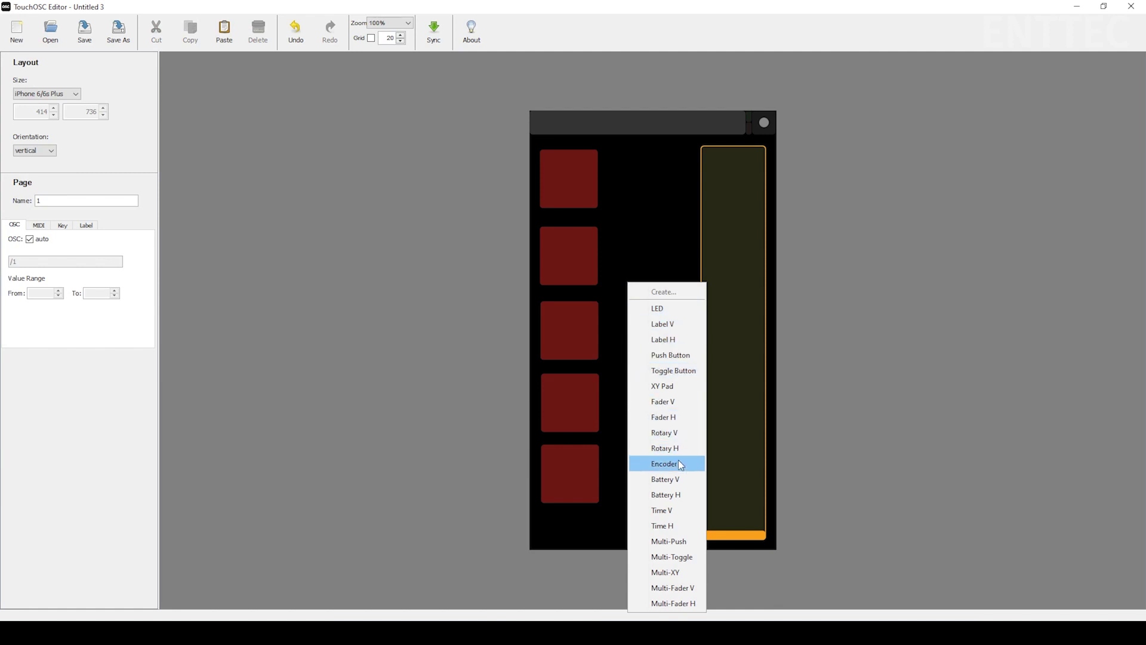
pyautogui.click(672, 332)
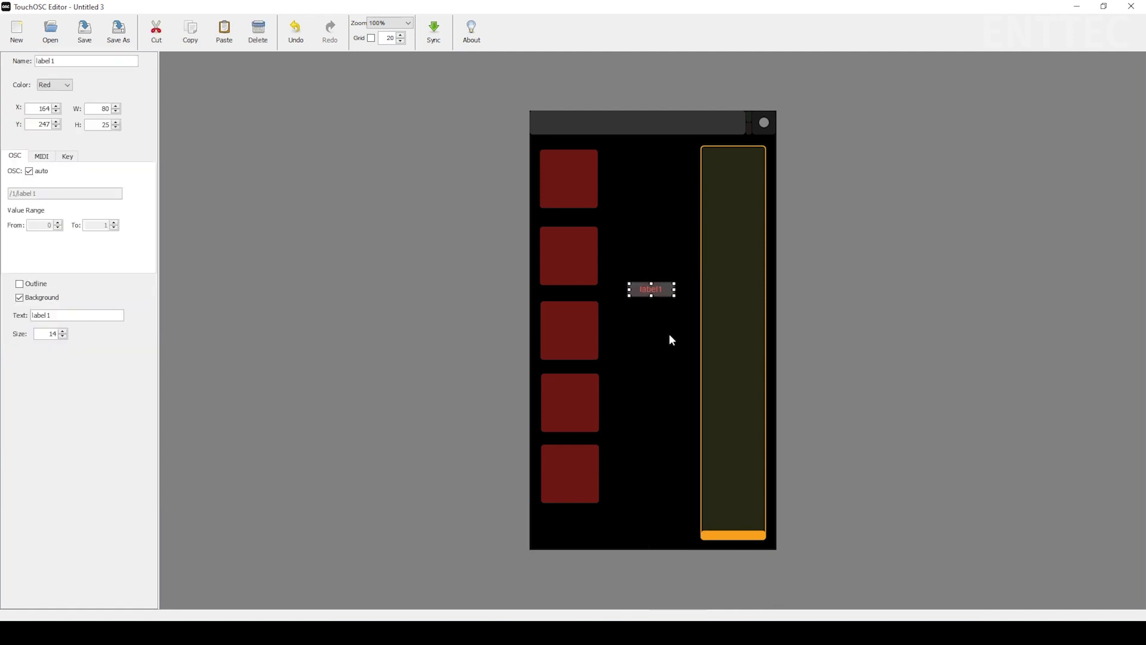
pyautogui.moveTo(640, 289); pyautogui.dragTo(557, 144)
pyautogui.click(649, 202)
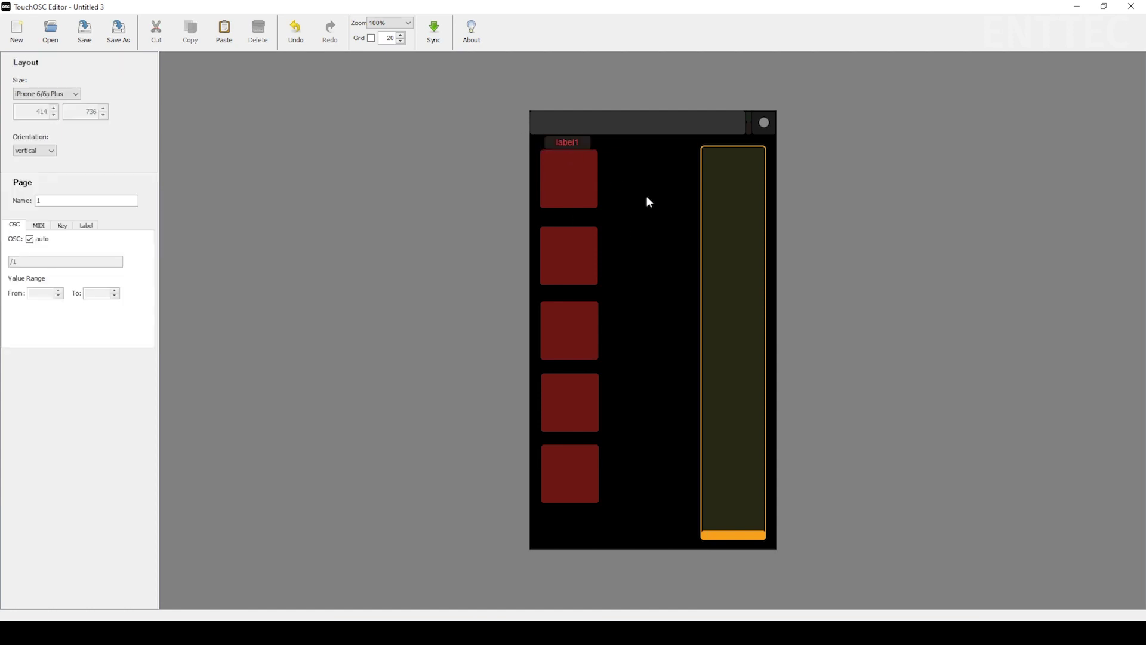
# Change the label's text to Media 1
pyautogui.rightClick(629, 221)
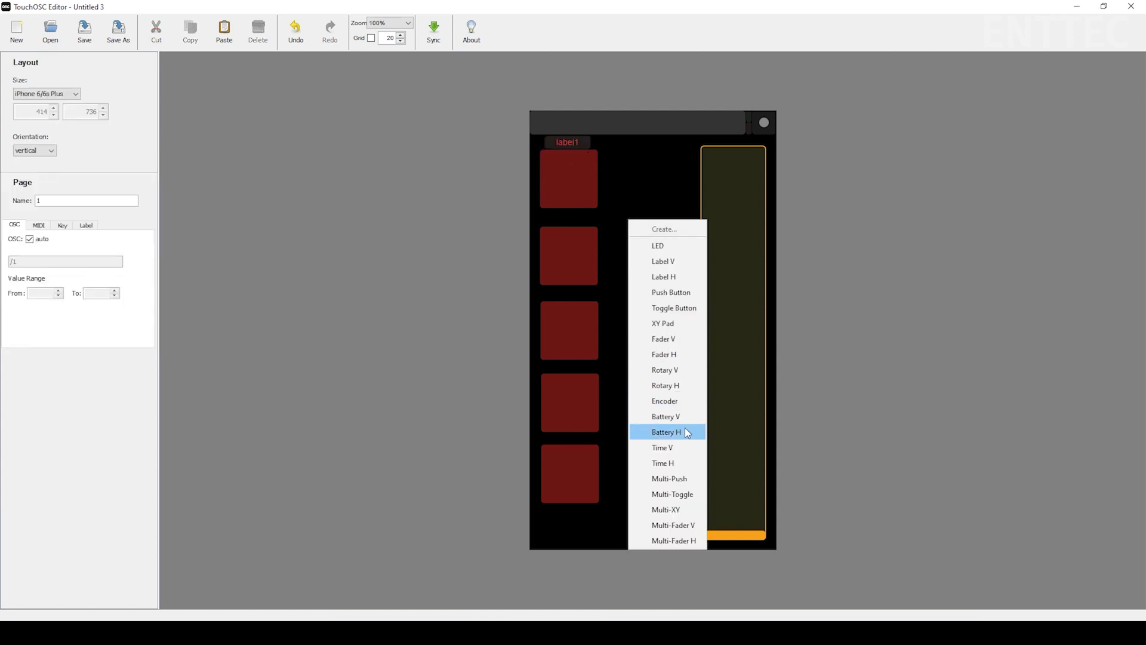
pyautogui.click(590, 141)
pyautogui.click(589, 140)
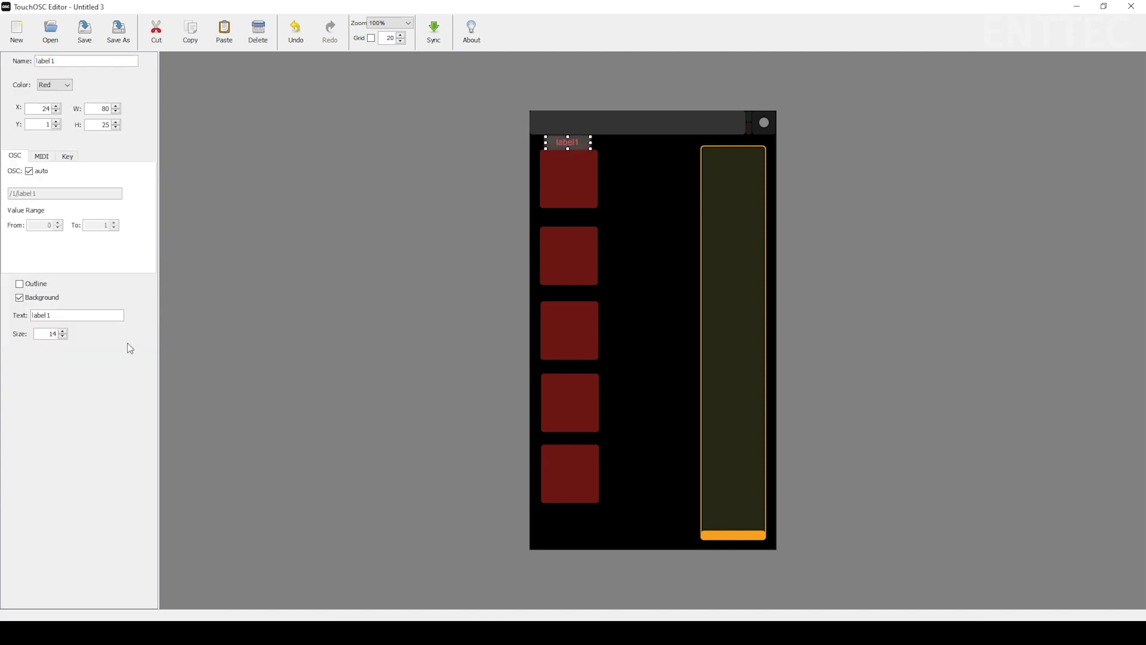
pyautogui.tripleClick(88, 310)
pyautogui.write('Media 1')
pyautogui.click(302, 274)
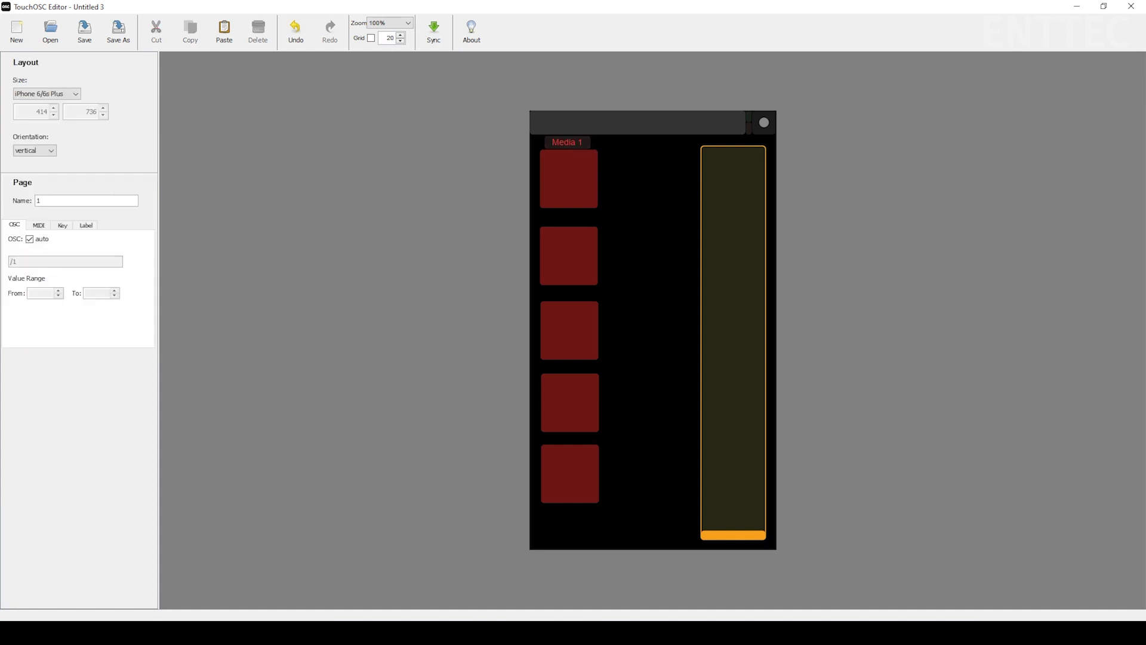
pyautogui.rightClick(631, 273)
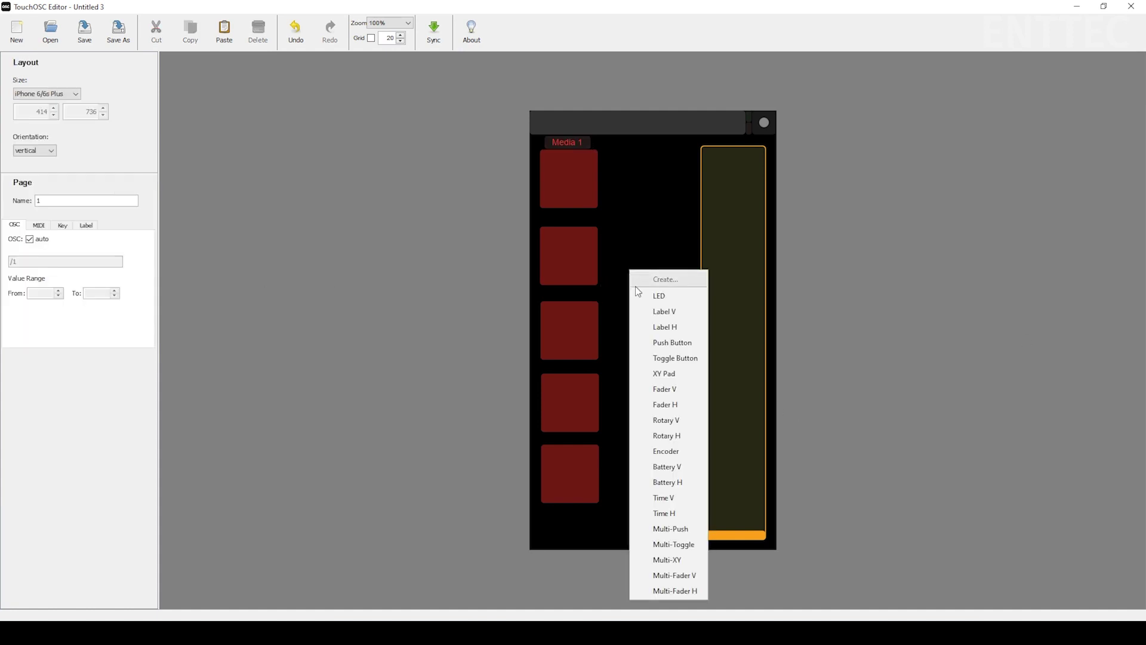
pyautogui.rightClick(609, 311)
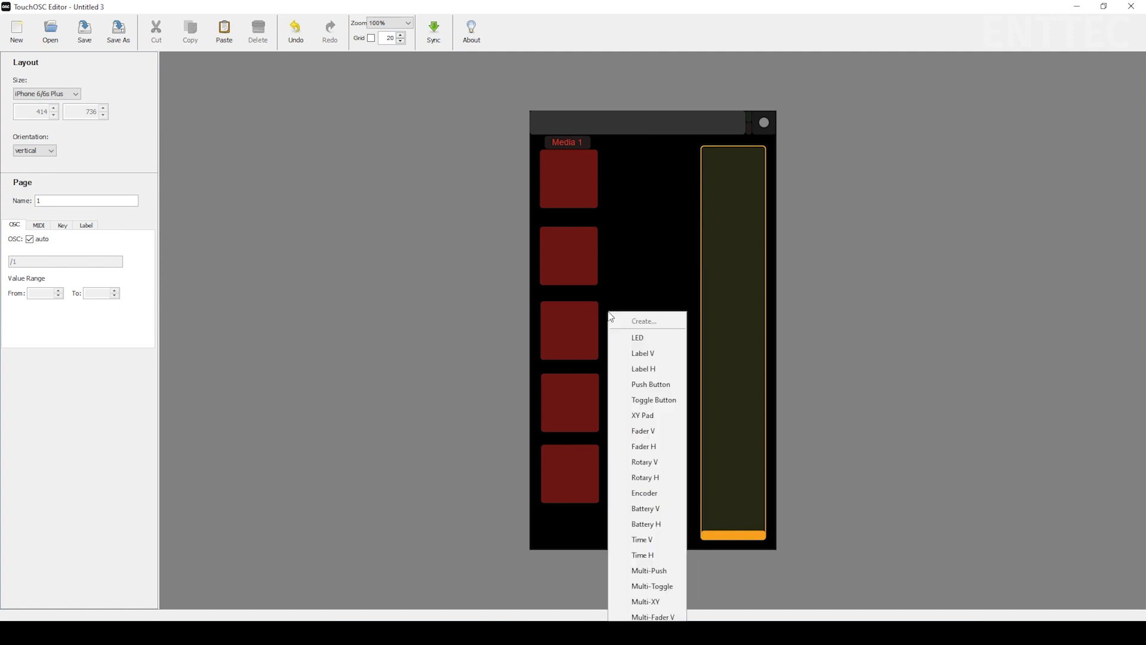
pyautogui.click(612, 273)
pyautogui.moveTo(653, 531); pyautogui.dragTo(522, 129)
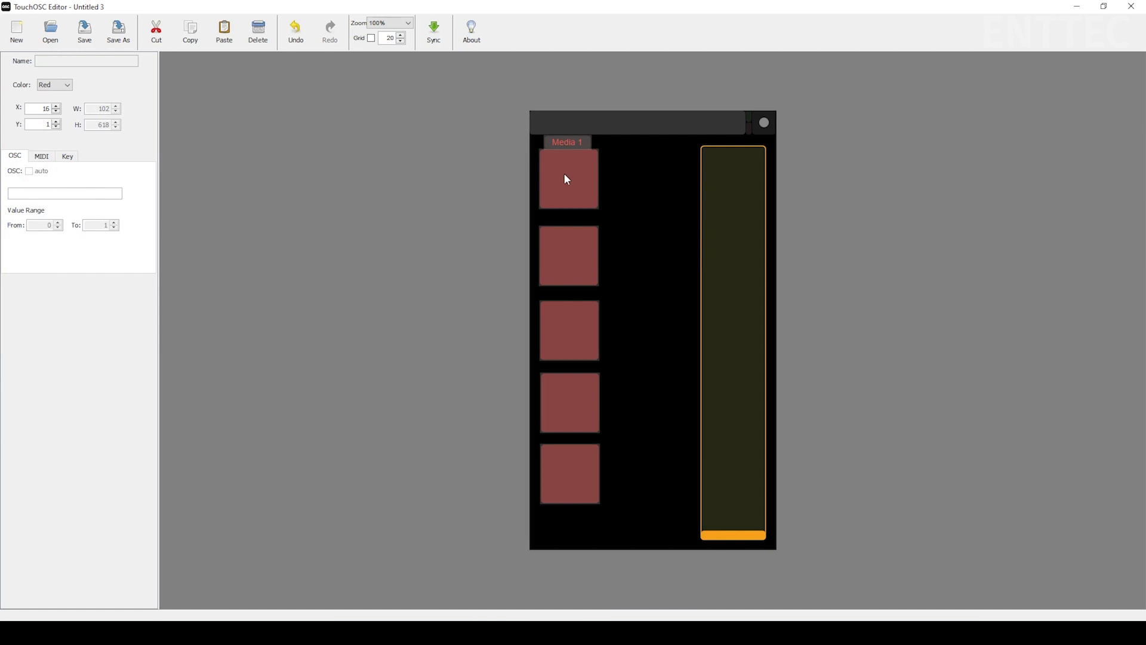
pyautogui.rightClick(566, 179)
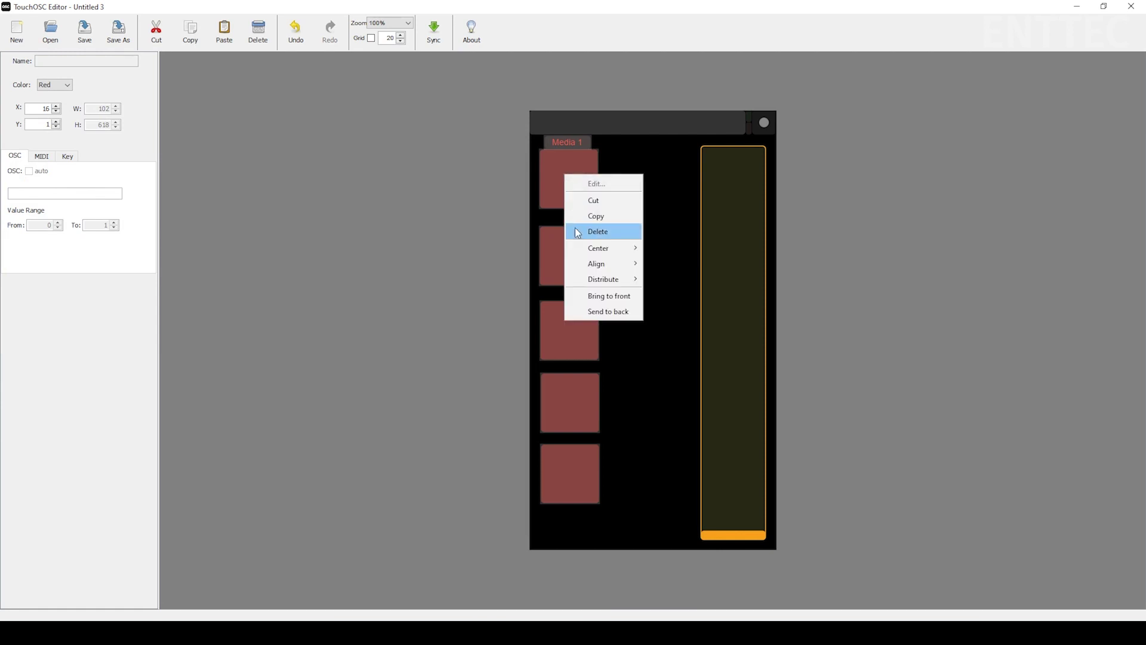
pyautogui.moveTo(579, 247)
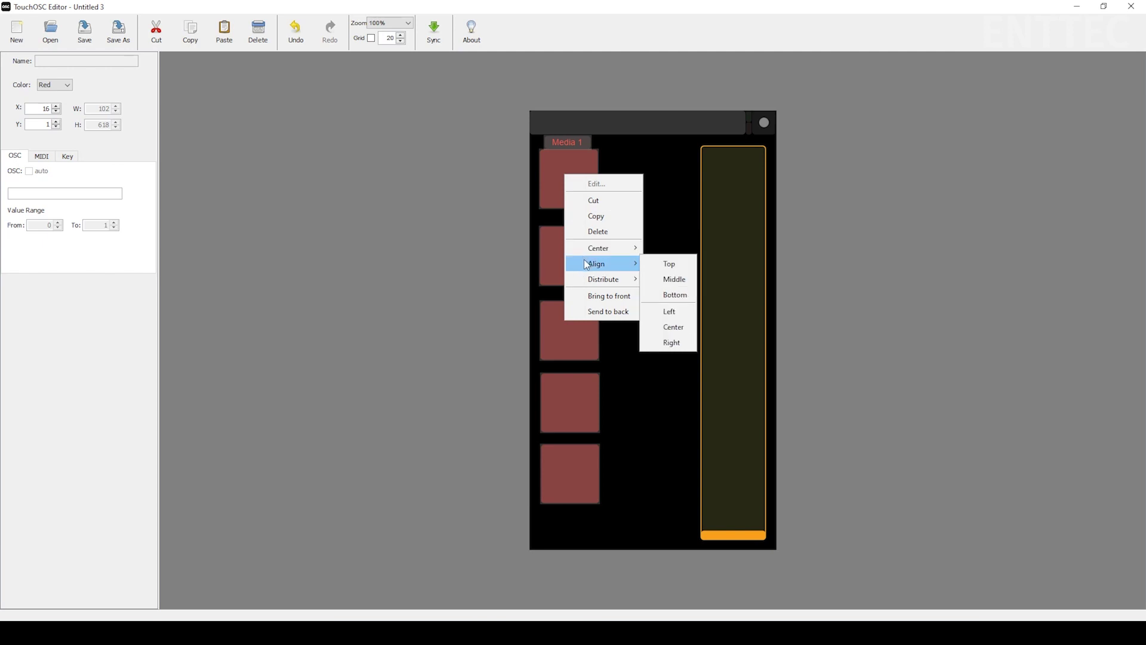
pyautogui.moveTo(595, 284)
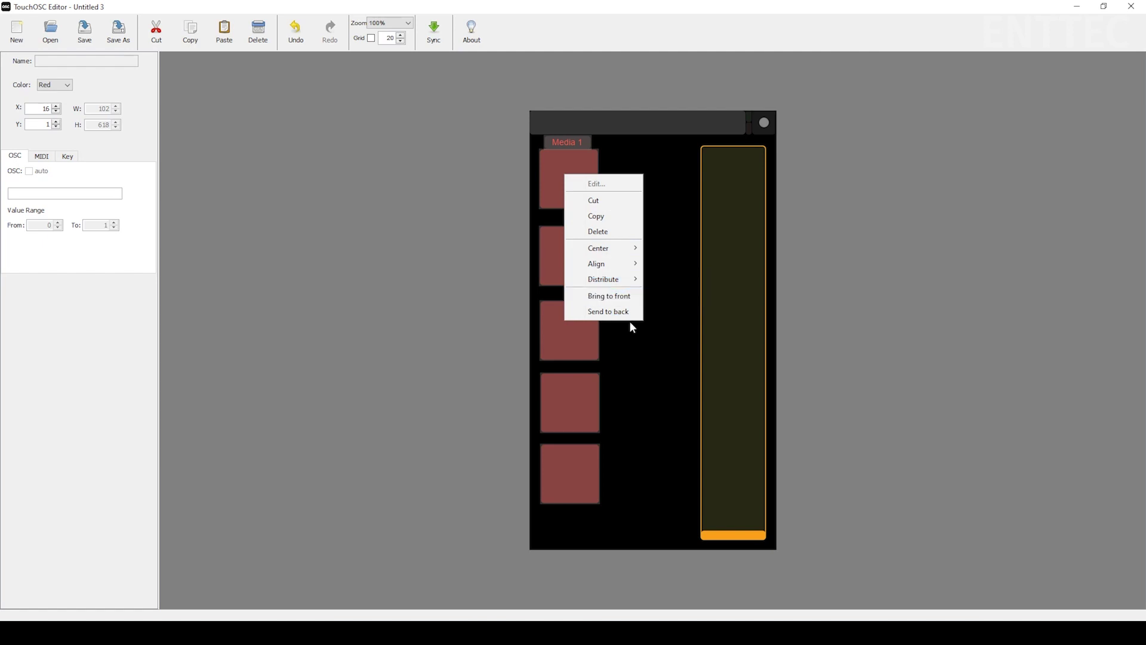
pyautogui.click(692, 431)
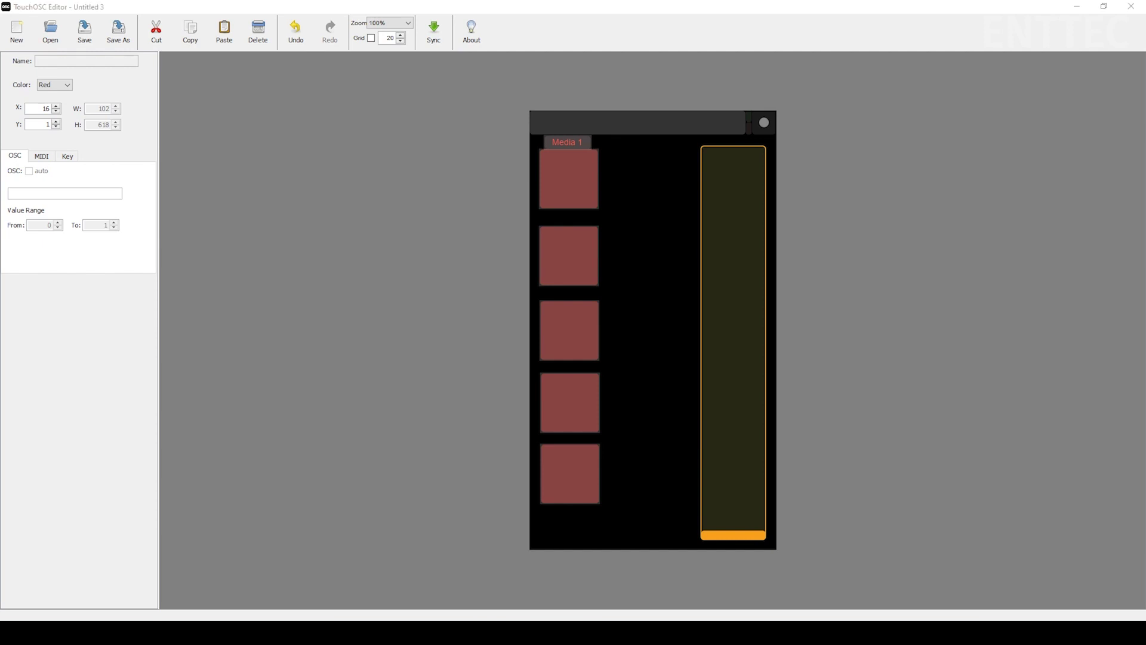
# Switch to ELM and create a new 1280 × 720 stage named Stage01
pyautogui.hotkey('alt', 'Tab')
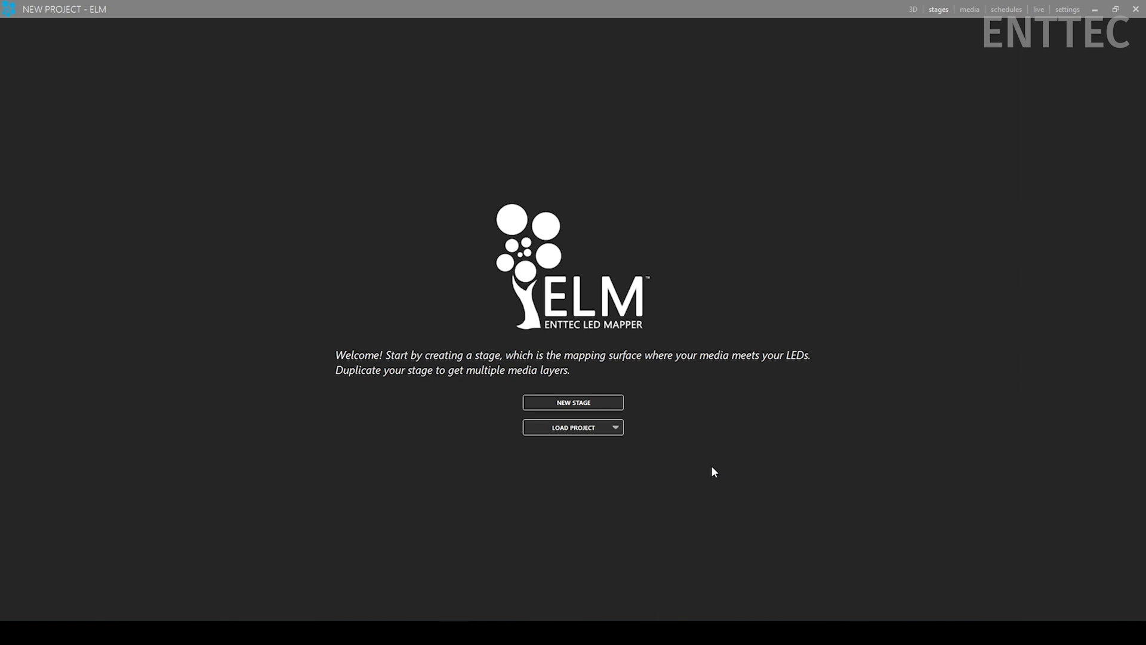
pyautogui.click(580, 406)
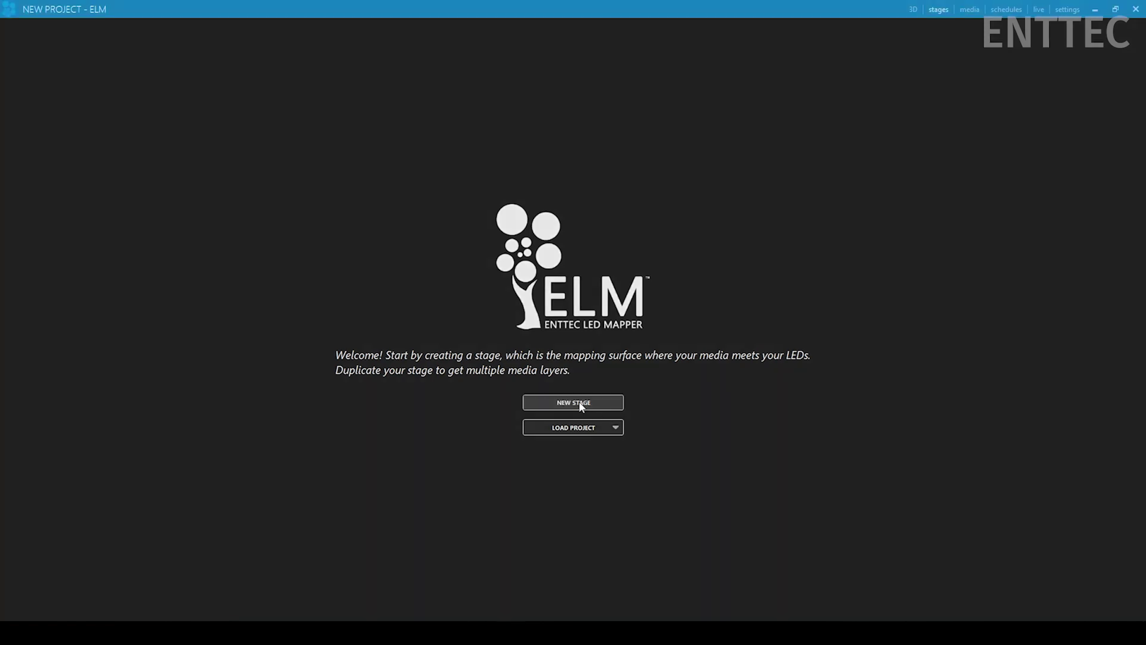
pyautogui.click(580, 406)
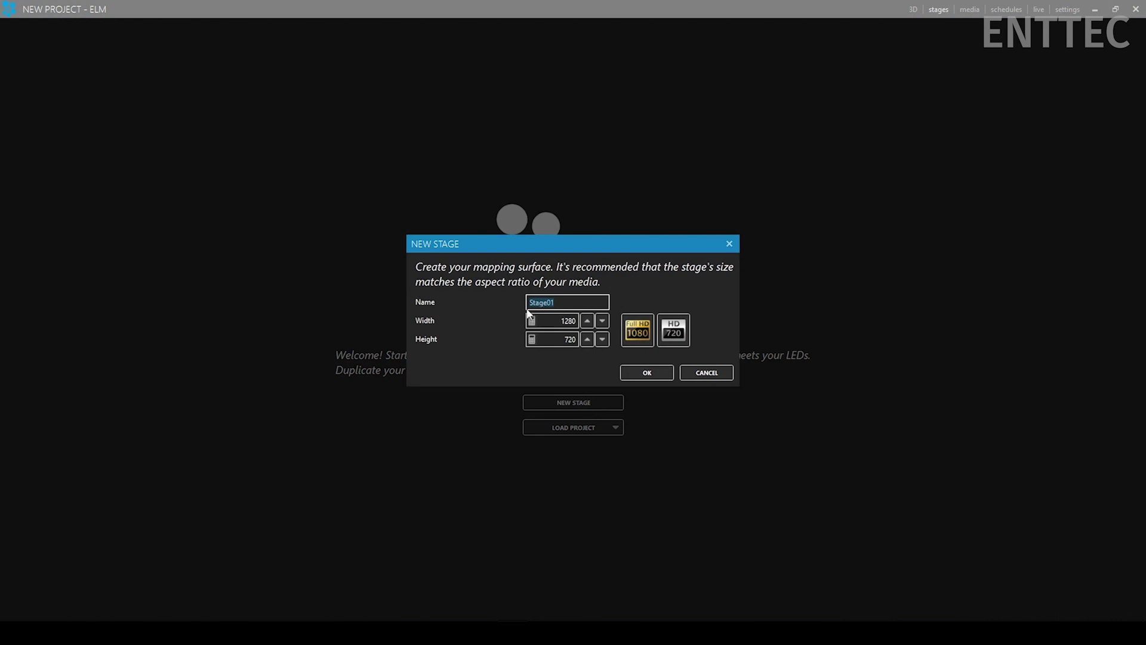
pyautogui.click(645, 375)
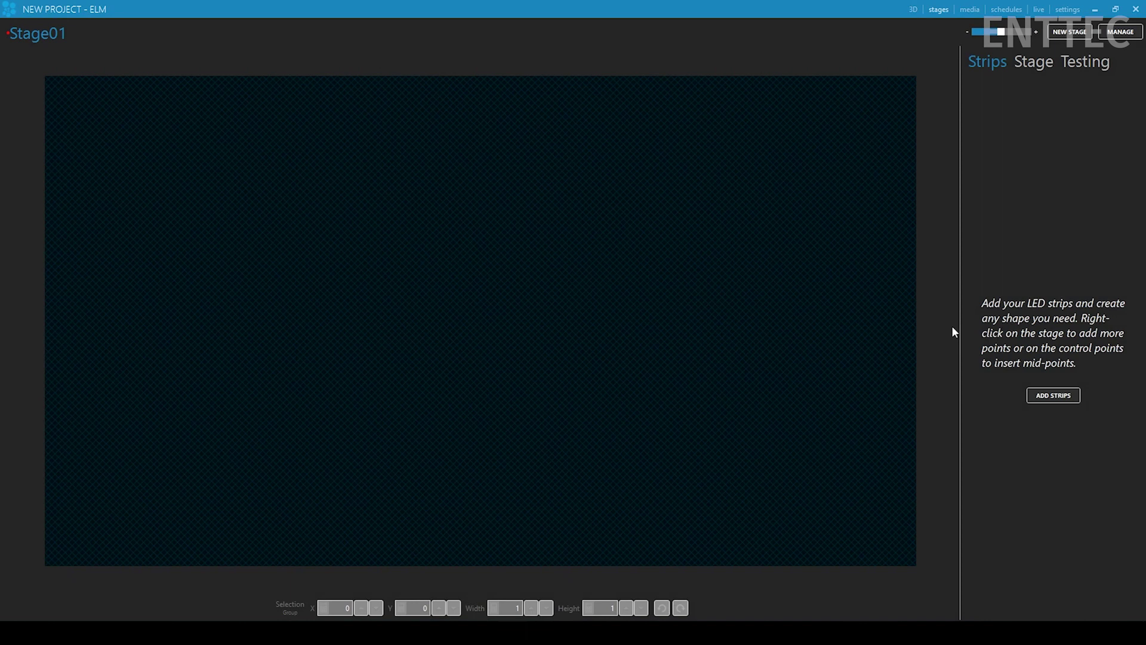
# Turn on OSC remote control on port 9001, then show the media library
pyautogui.click(1068, 9)
pyautogui.click(325, 34)
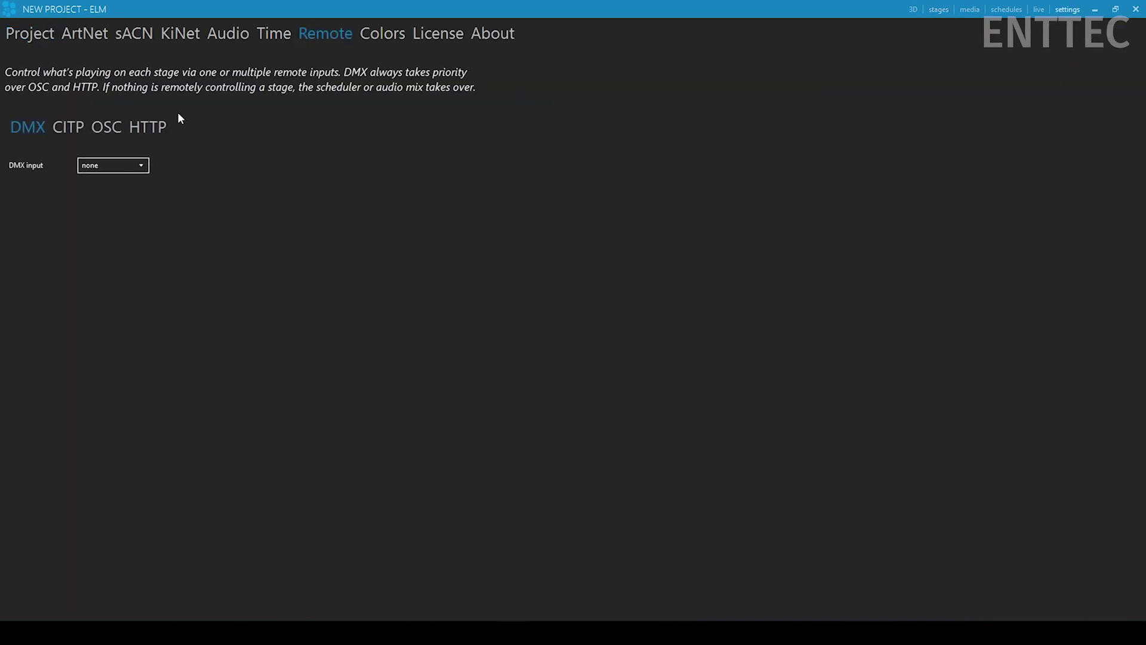
pyautogui.click(95, 127)
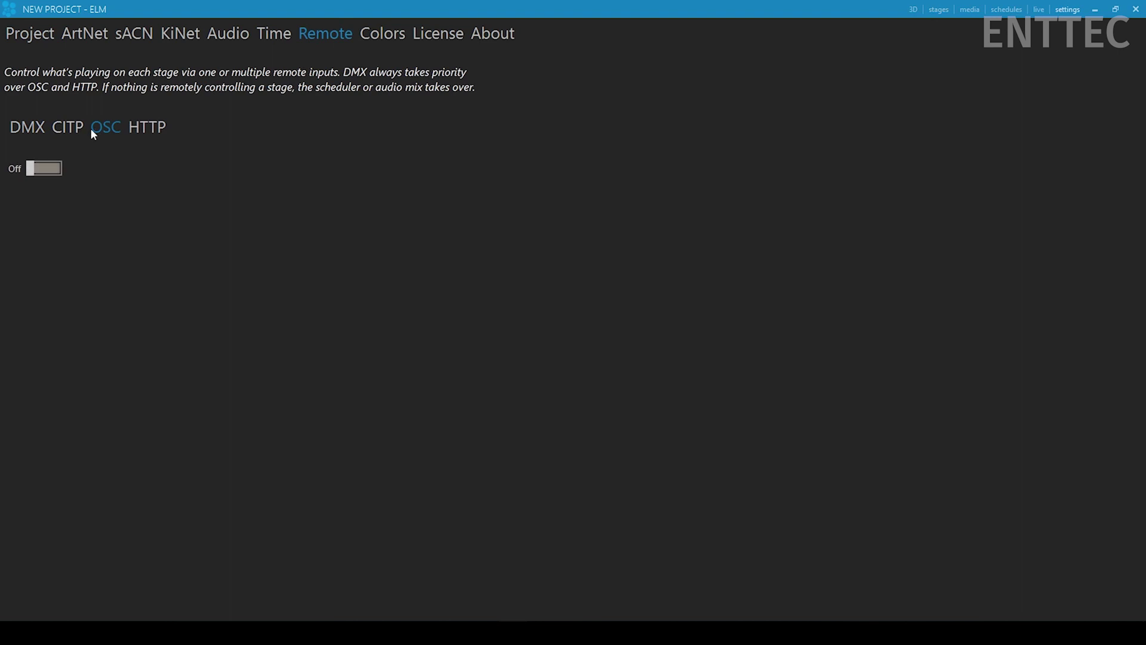
pyautogui.click(41, 169)
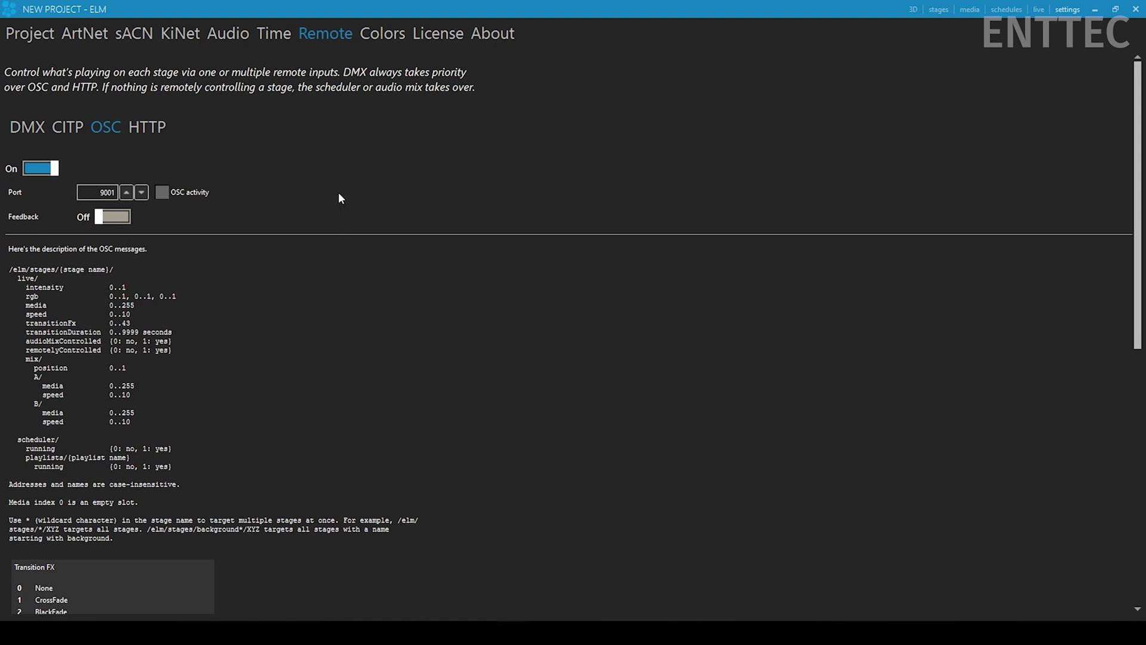
pyautogui.click(962, 11)
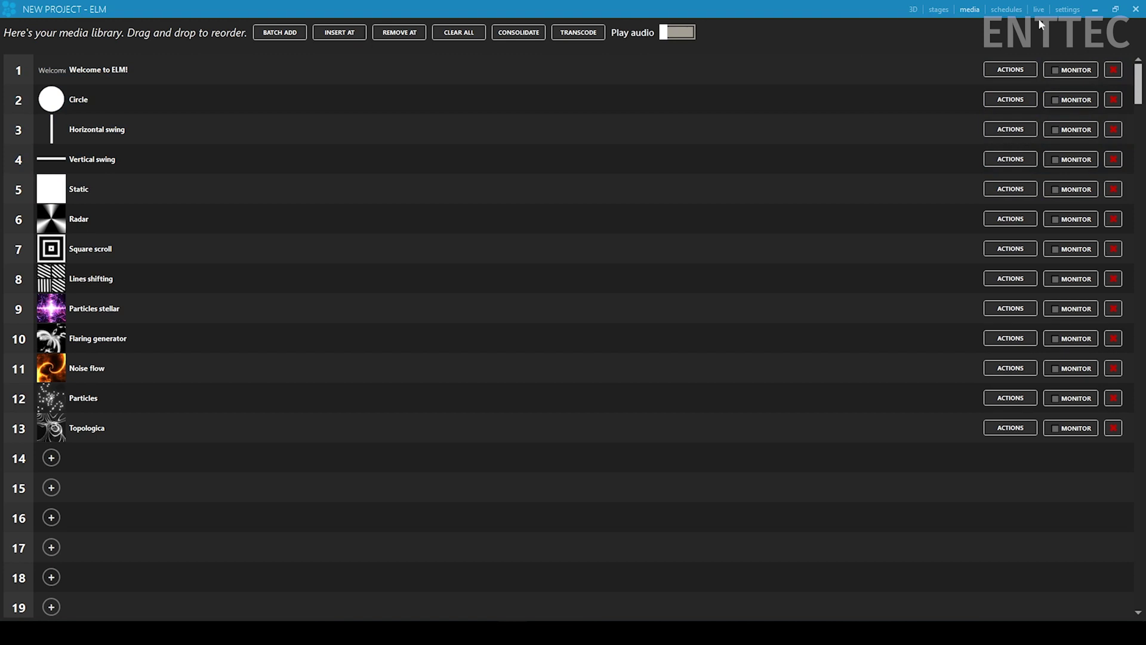
pyautogui.click(1067, 15)
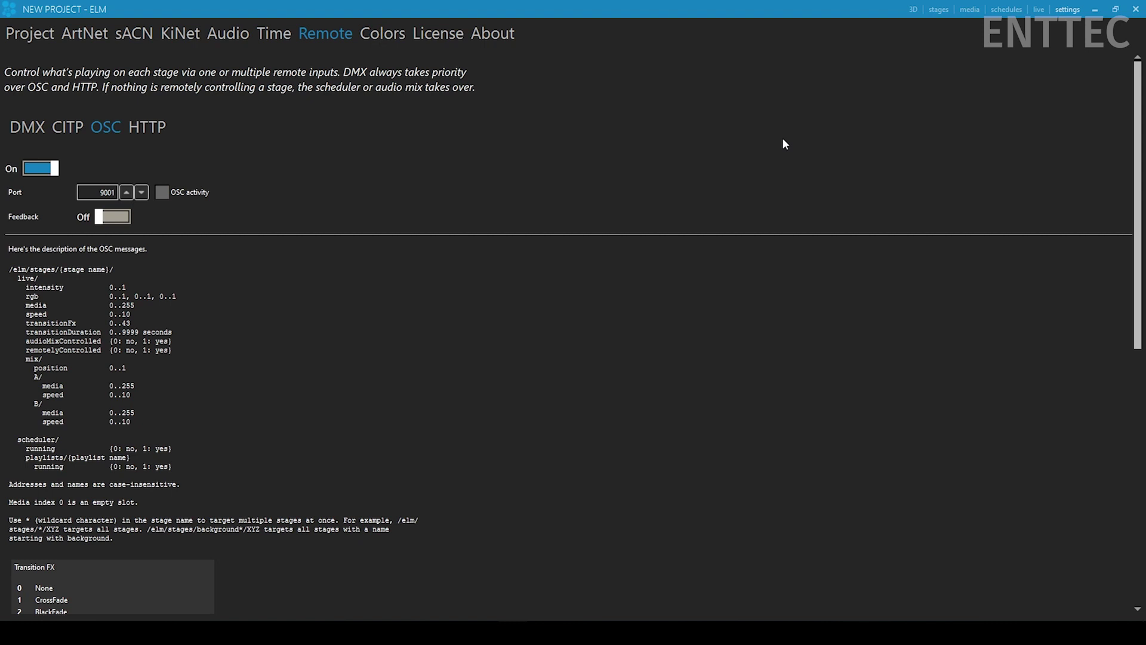
pyautogui.click(764, 404)
pyautogui.click(12, 633)
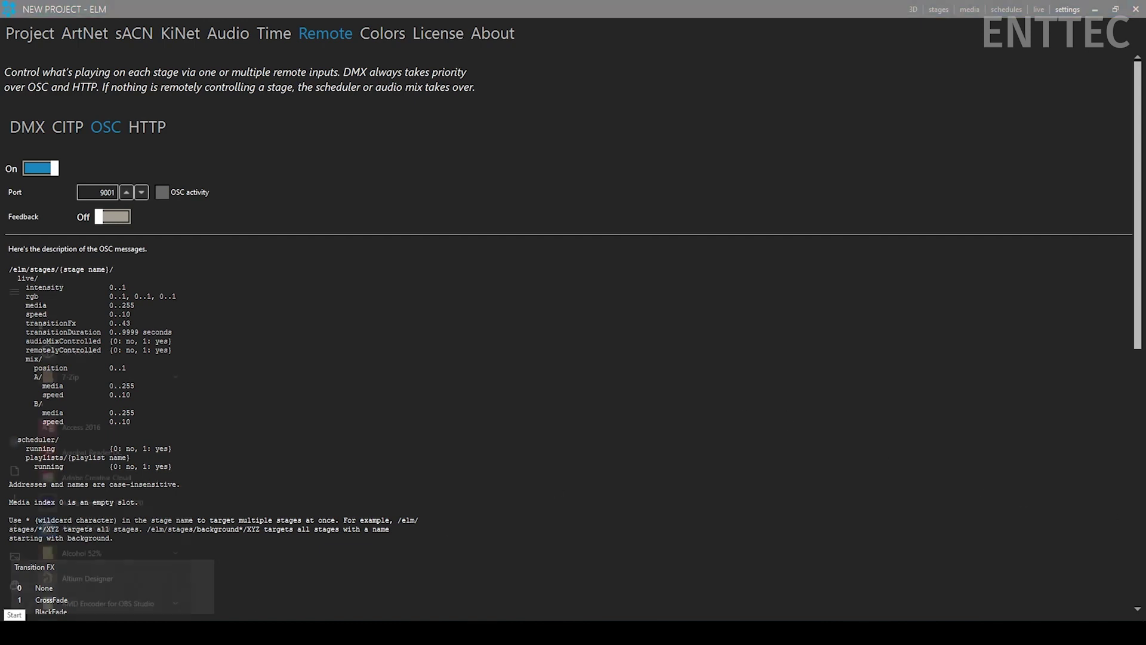
pyautogui.write('touch')
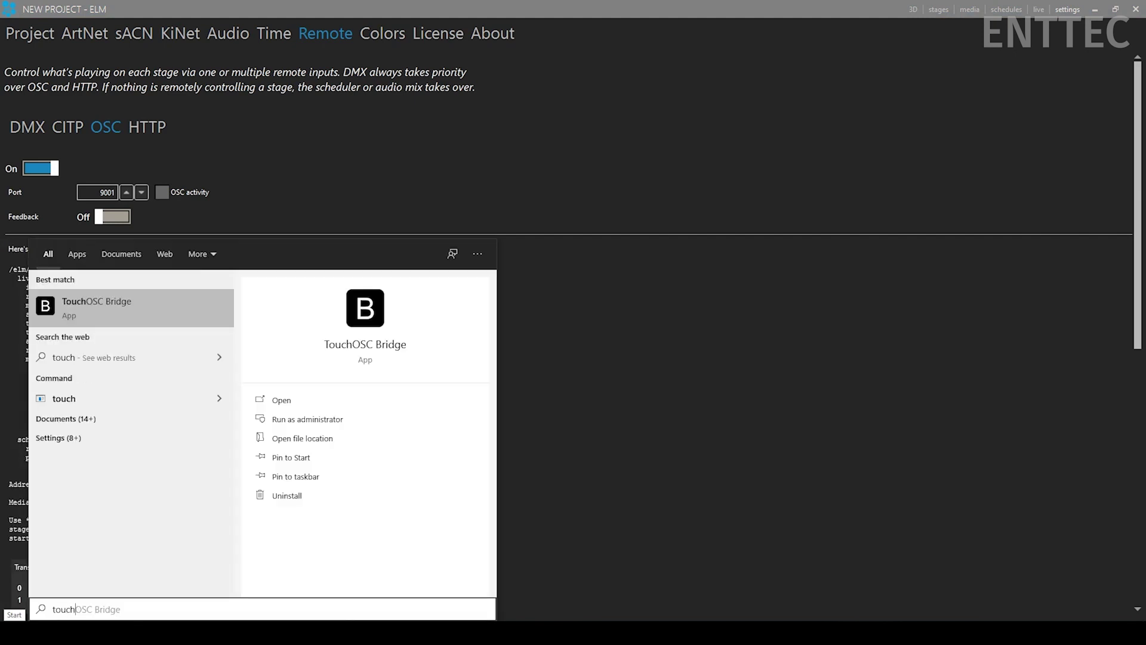
pyautogui.press('Return')
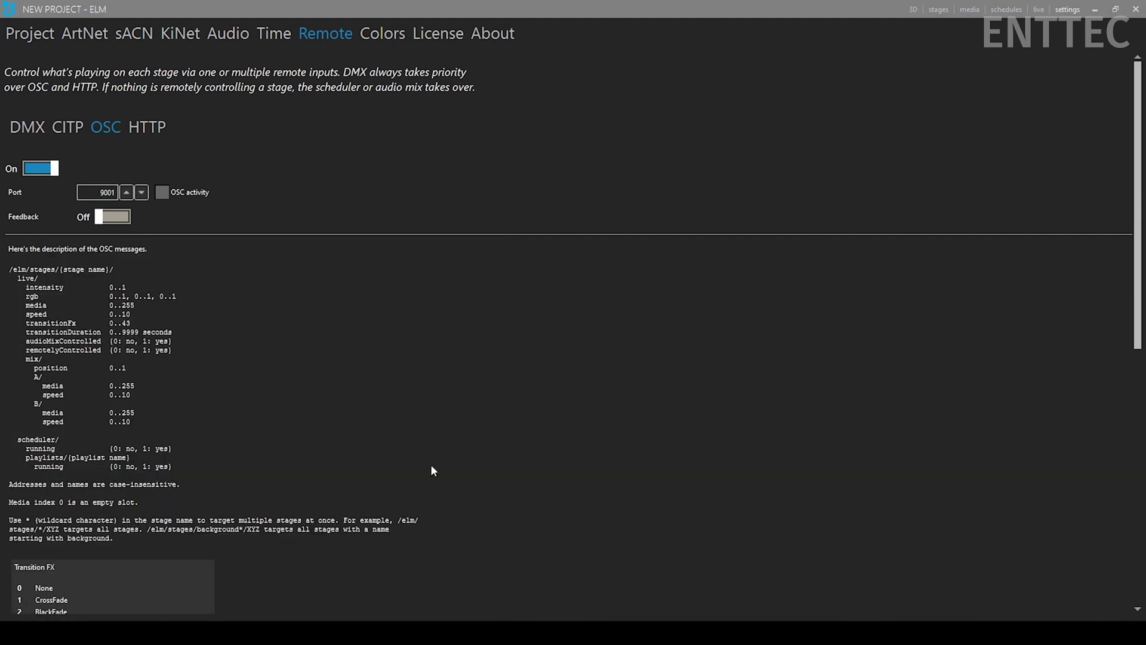
pyautogui.click(620, 426)
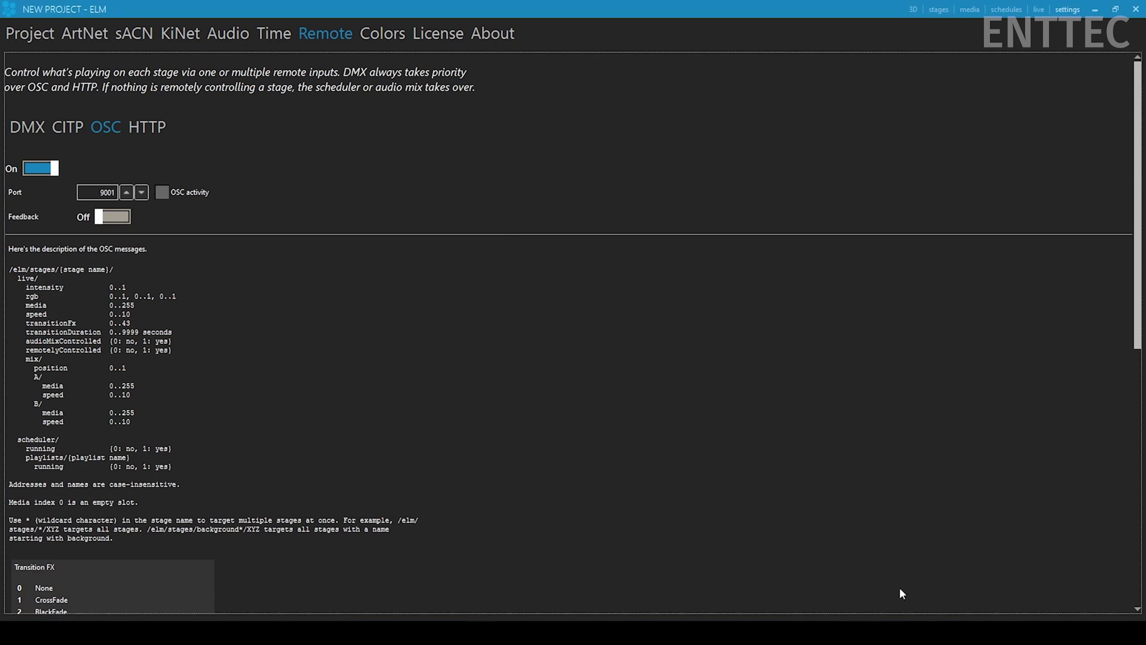
pyautogui.press('super+b')
pyautogui.press('Return')
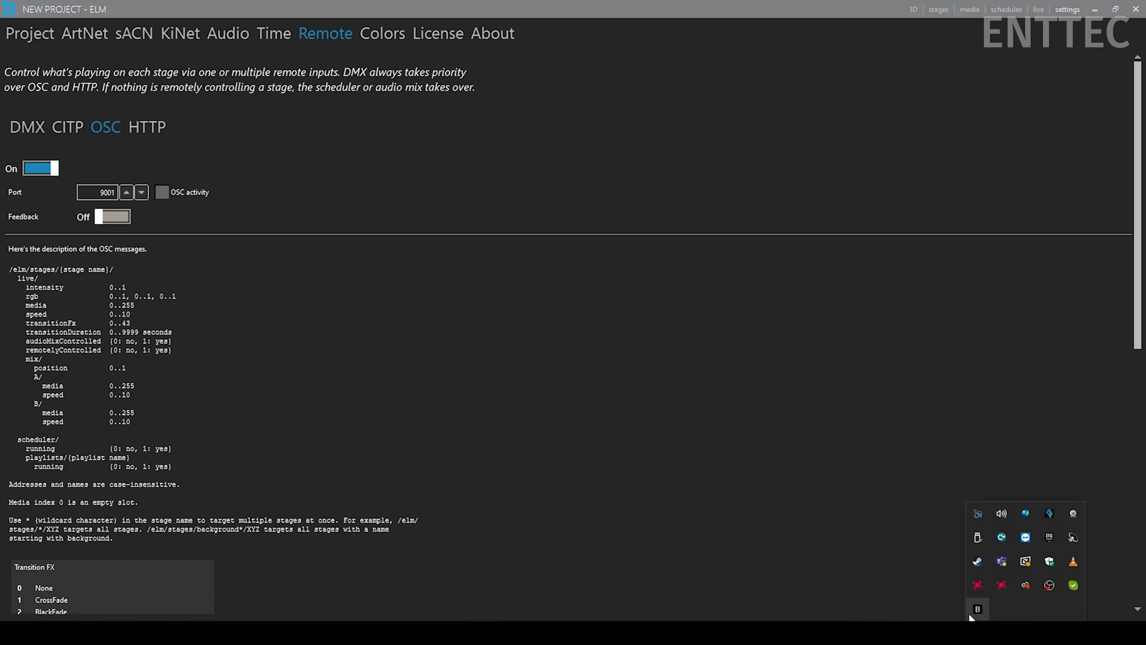
pyautogui.click(711, 481)
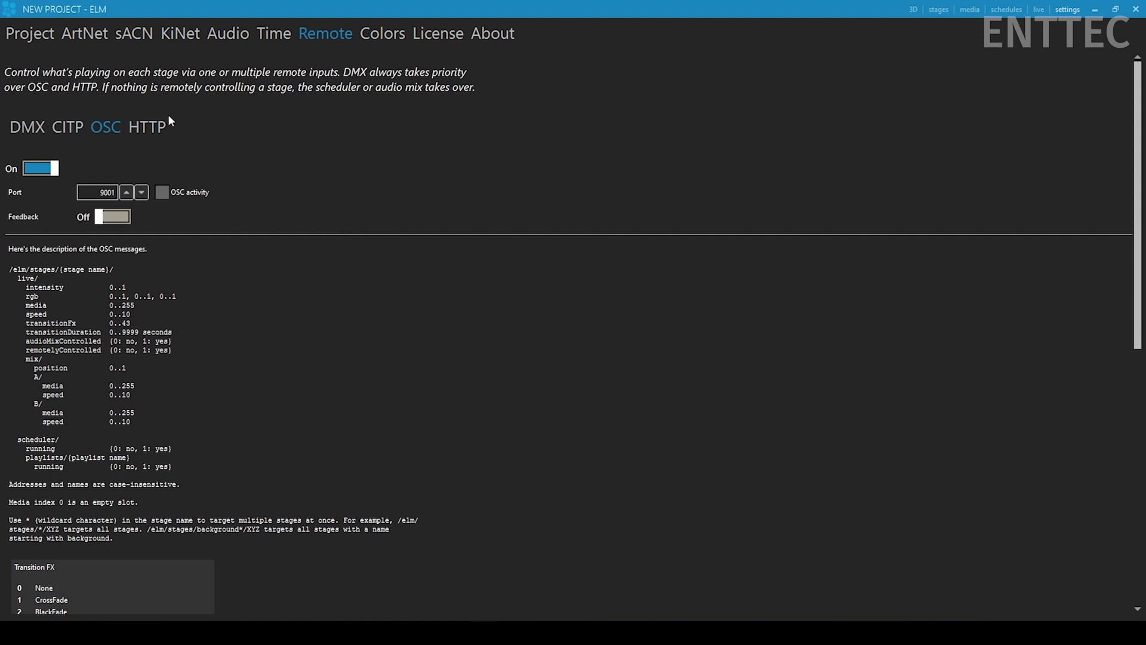
# Show ELM's ArtNet universe settings and launch Command Prompt via Windows search
pyautogui.click(77, 34)
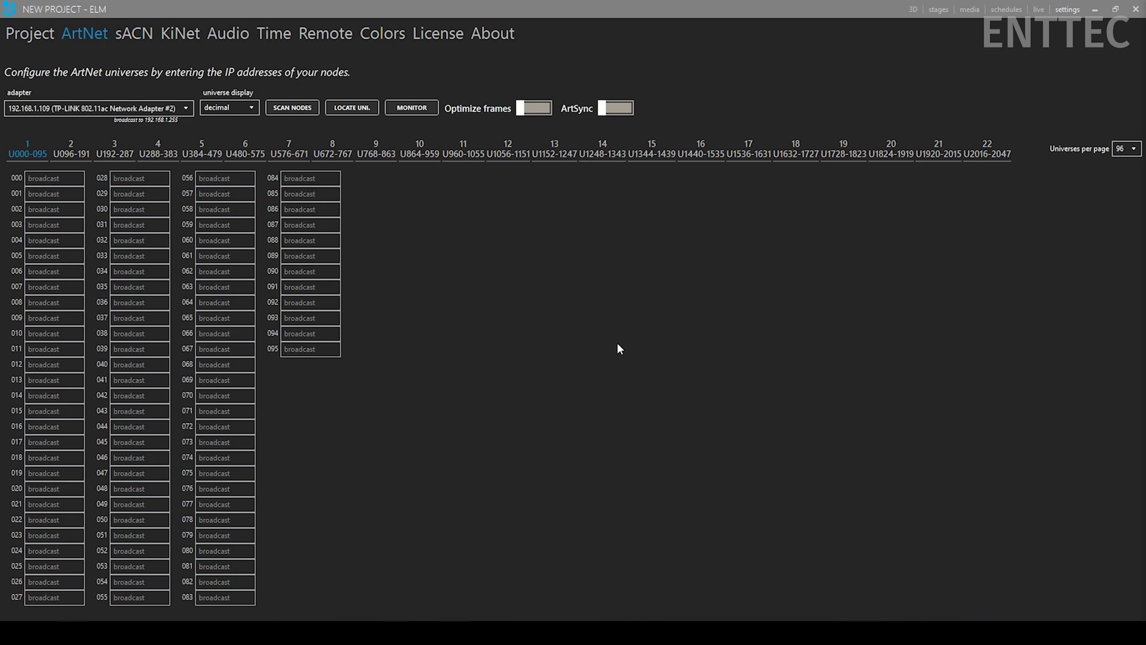
pyautogui.press('super')
pyautogui.write('command')
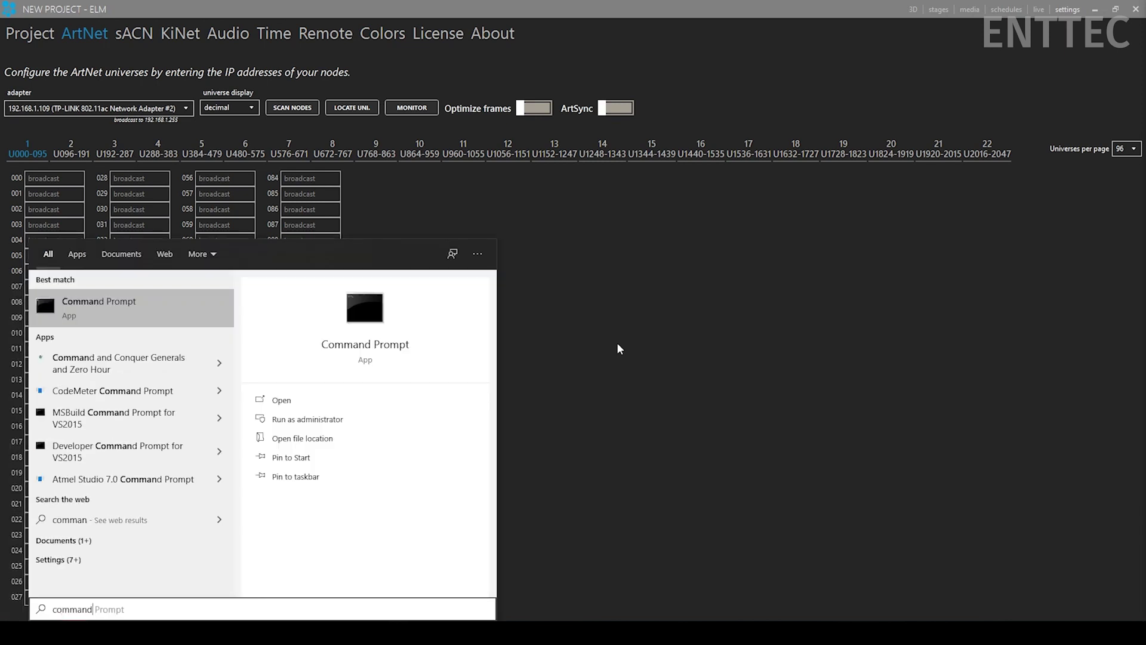
pyautogui.write(' prompt')
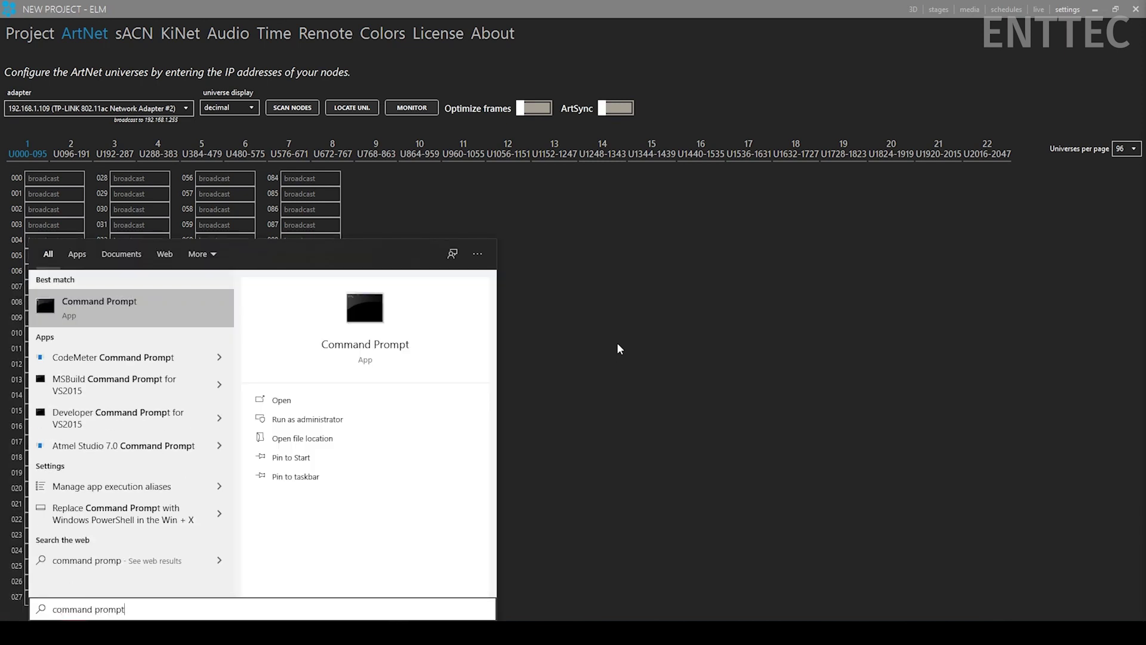
pyautogui.press('Return')
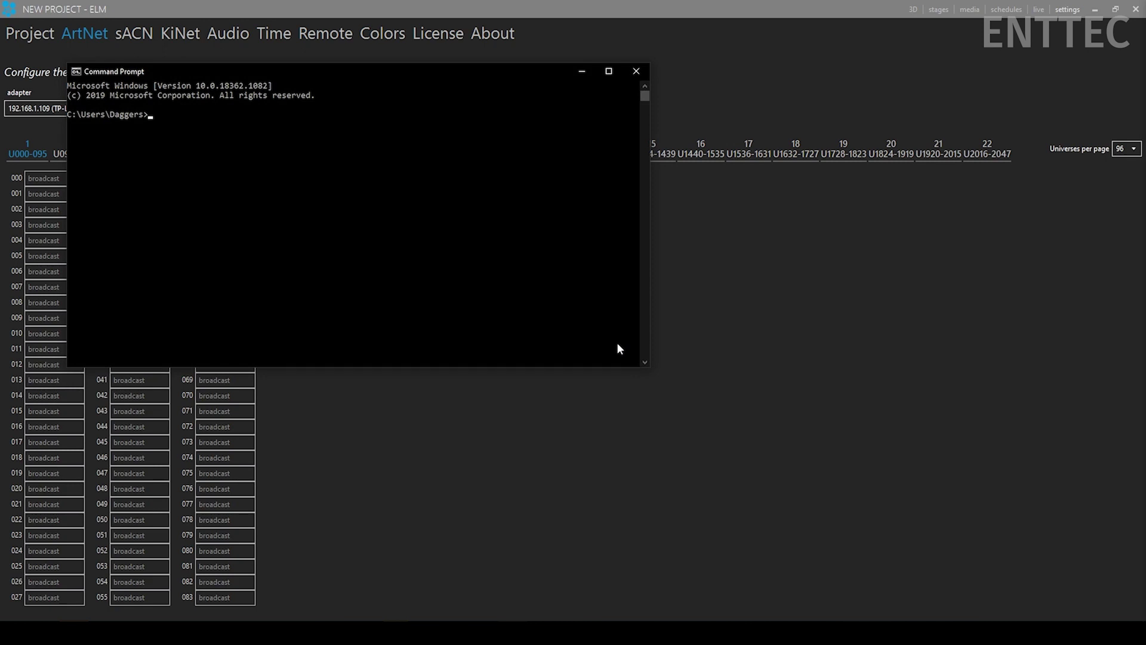
# Run ipconfig /all to find the Wi-Fi adapter's IPv4 address 192.168.1.109
pyautogui.write('ipconfig /all')
pyautogui.press('Return')
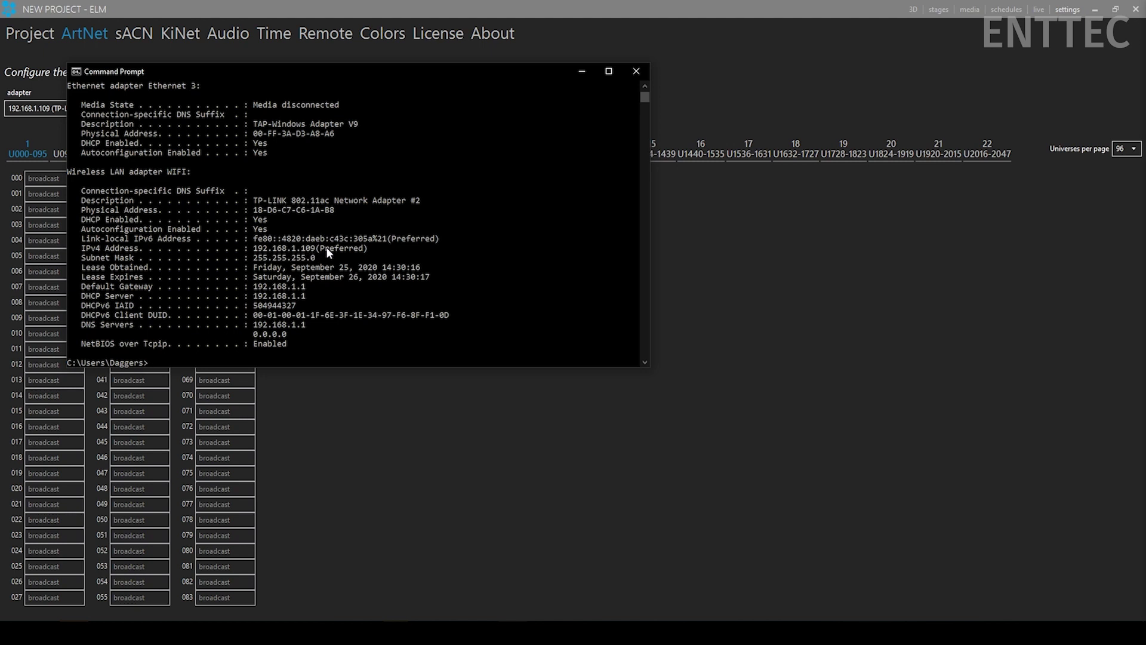
# Close Command Prompt and enter 192.168.0.109 as TouchOSC's OSC host
pyautogui.click(636, 71)
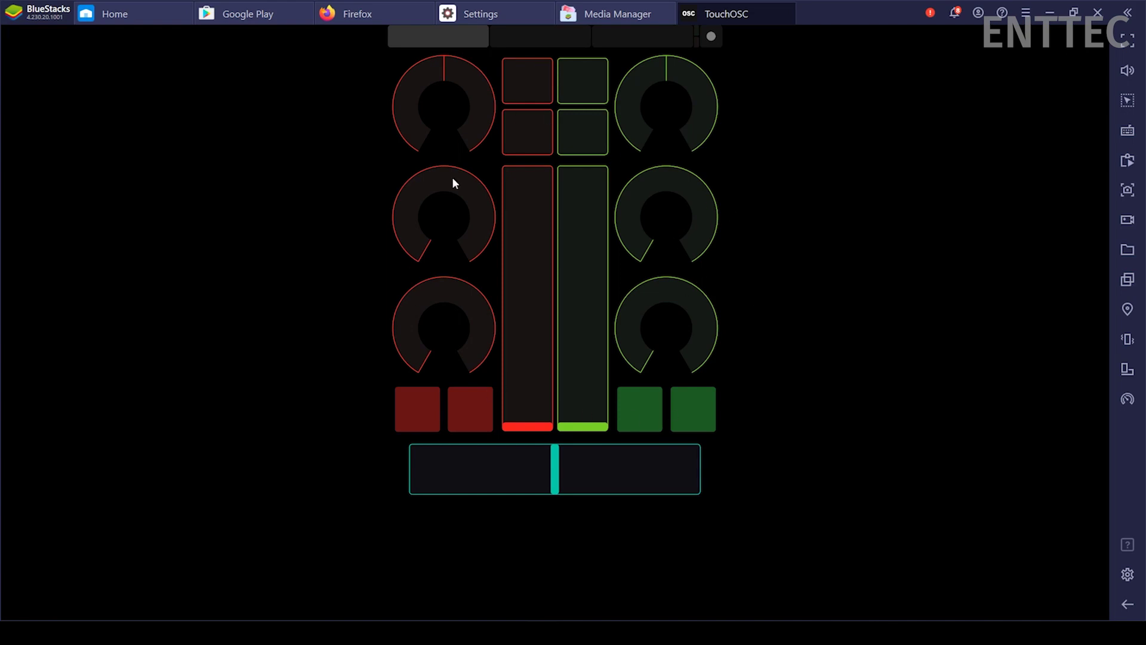
pyautogui.click(712, 37)
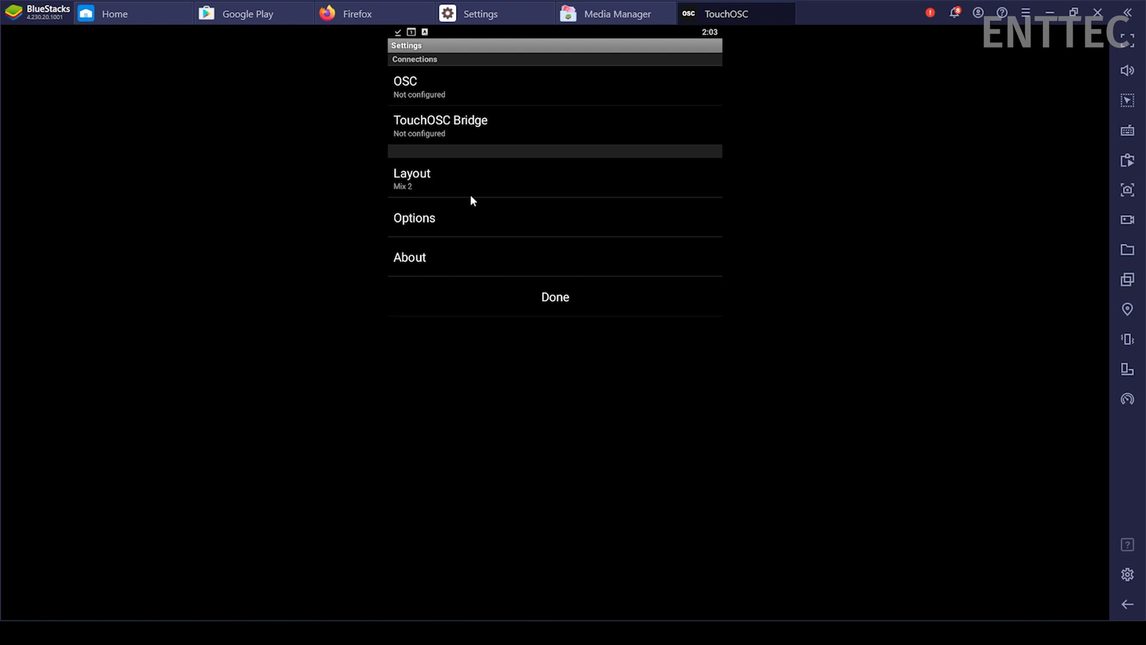
pyautogui.click(416, 89)
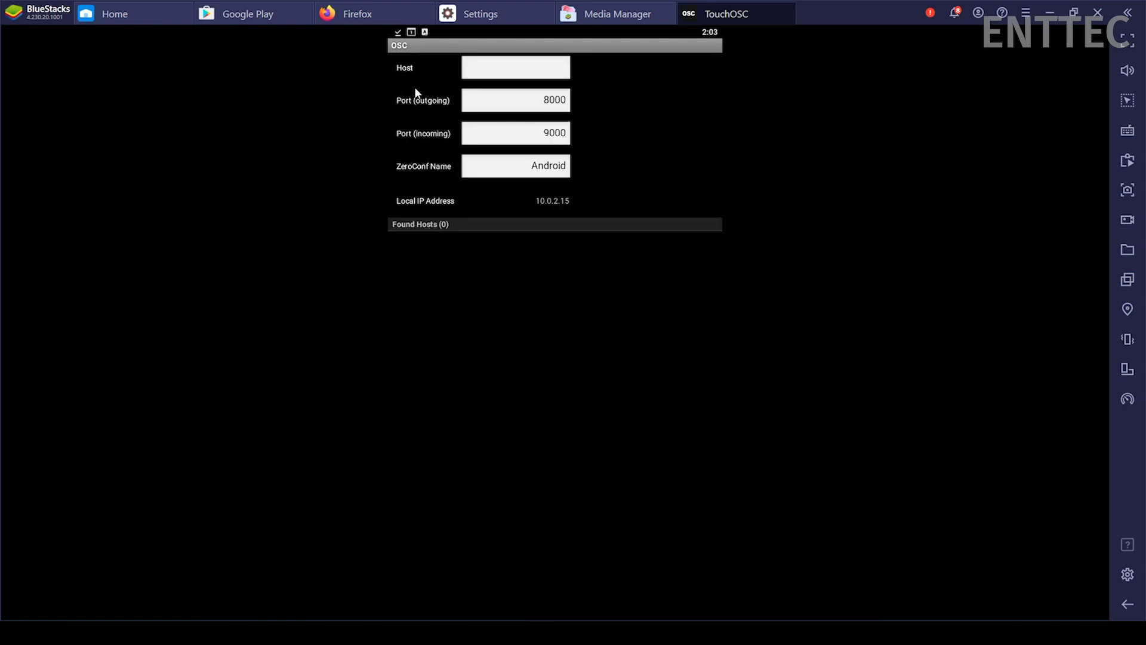
pyautogui.click(471, 72)
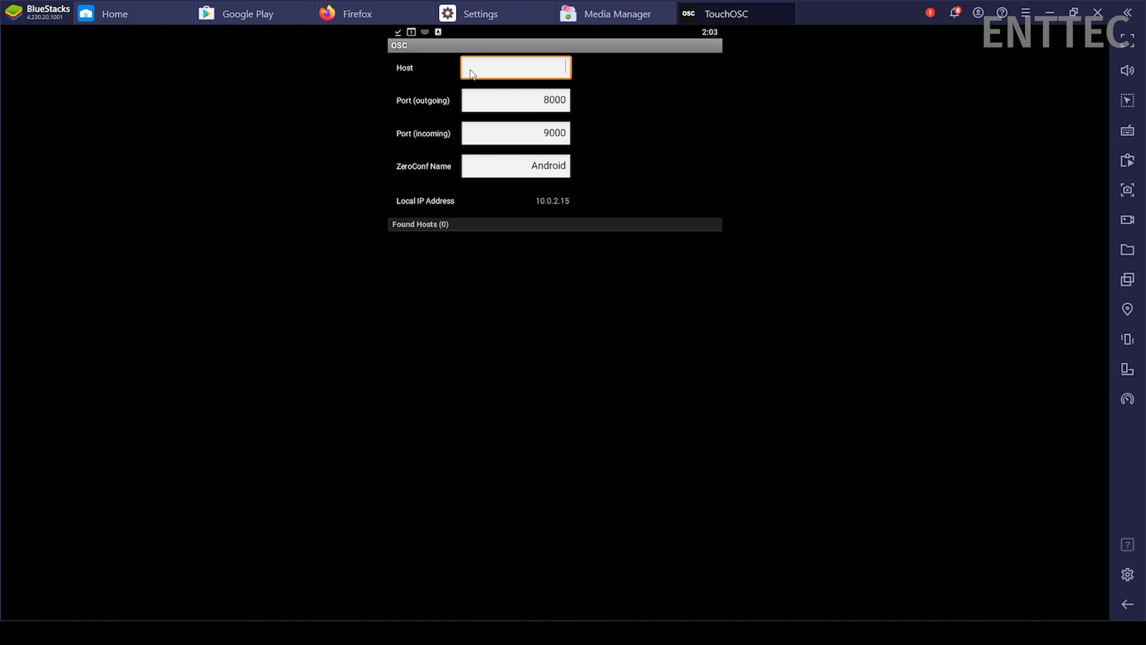
pyautogui.write('192.168.0.109')
# Change the outgoing port from 8000 to 9001 and set the incoming port to 9001
pyautogui.click(544, 100)
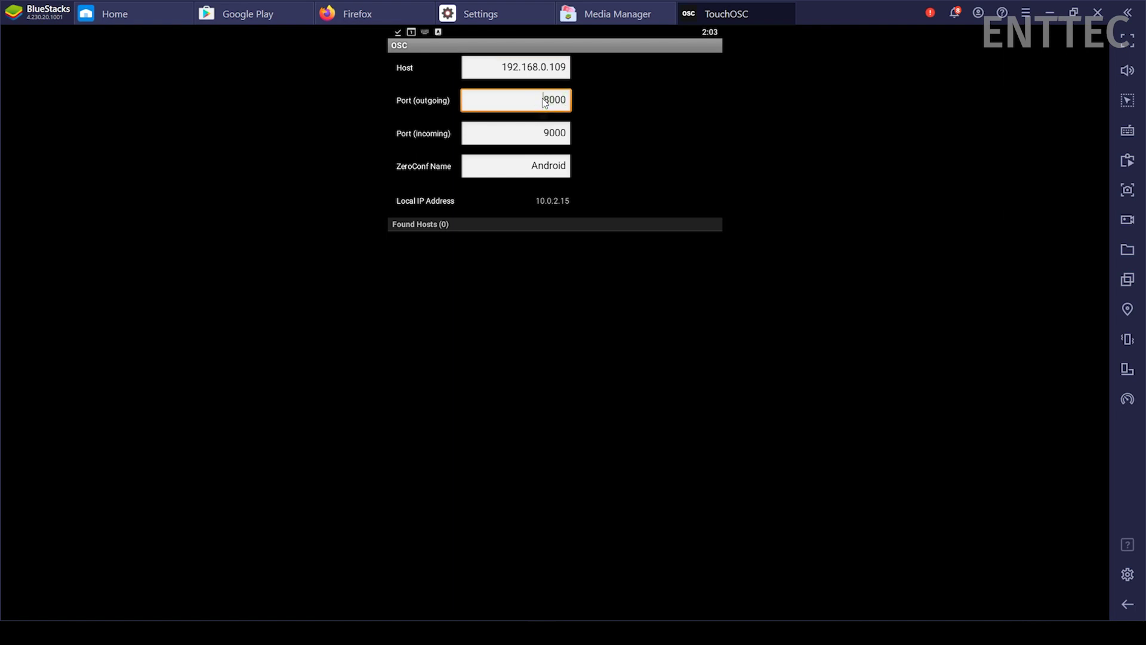
pyautogui.click(568, 102)
pyautogui.press('BackSpace')
pyautogui.press('BackSpace')
pyautogui.press('BackSpace')
pyautogui.press('BackSpace')
pyautogui.write('9001')
pyautogui.press('Tab')
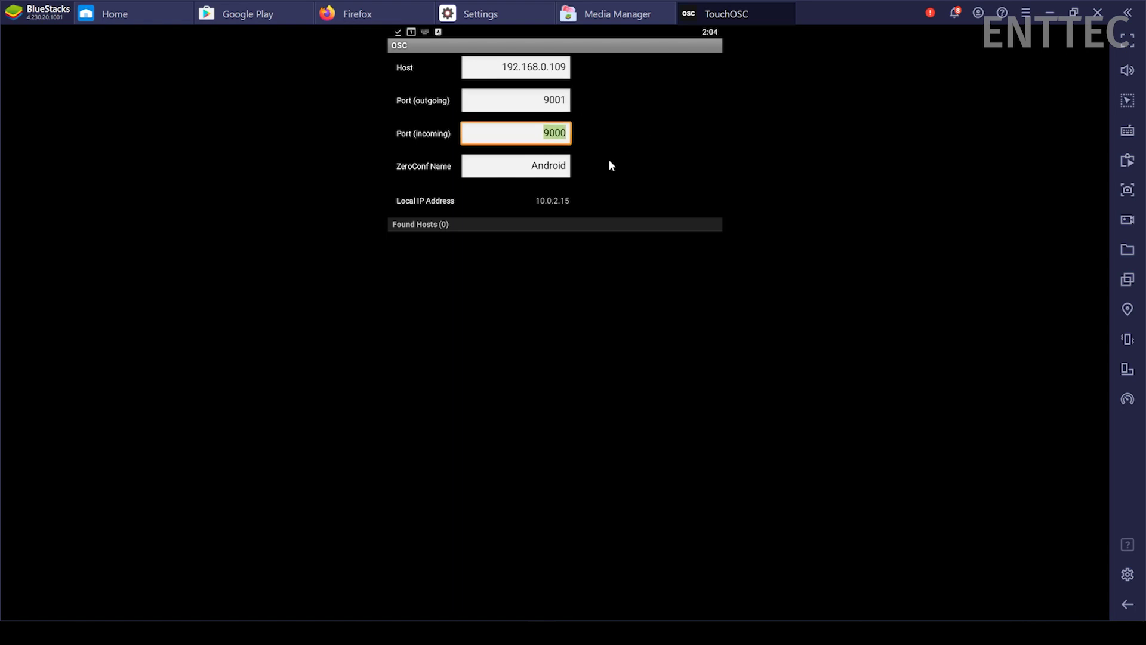
pyautogui.write('9001')
pyautogui.click(529, 172)
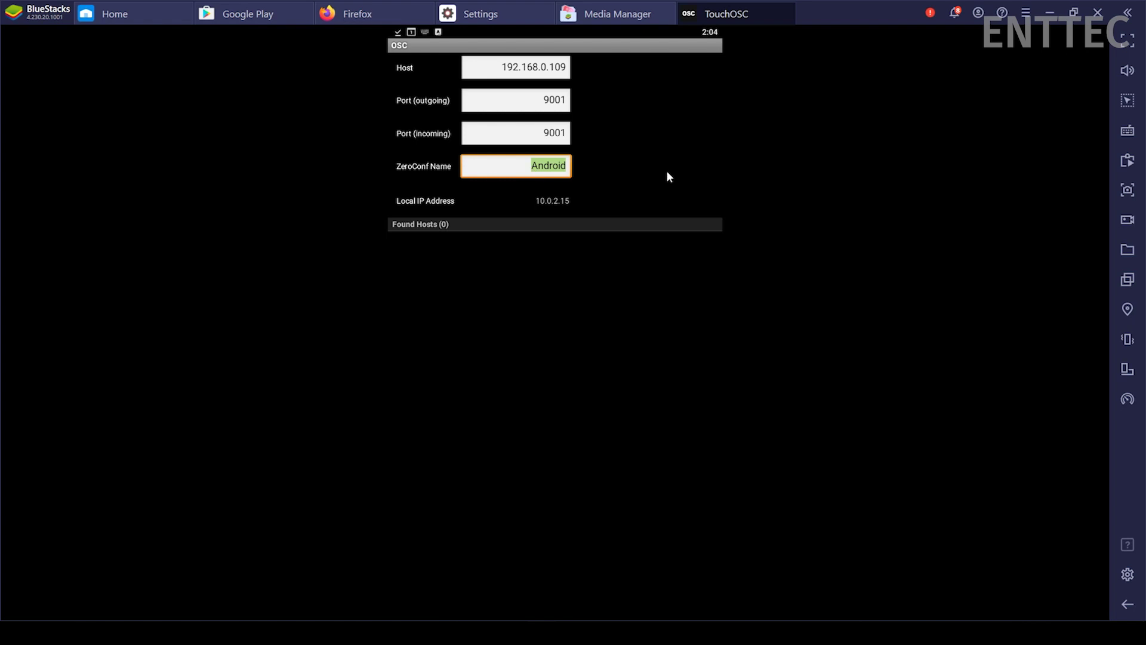
# In the TouchOSC Bridge settings, enter and confirm host 192.168.0.109
pyautogui.click(1115, 604)
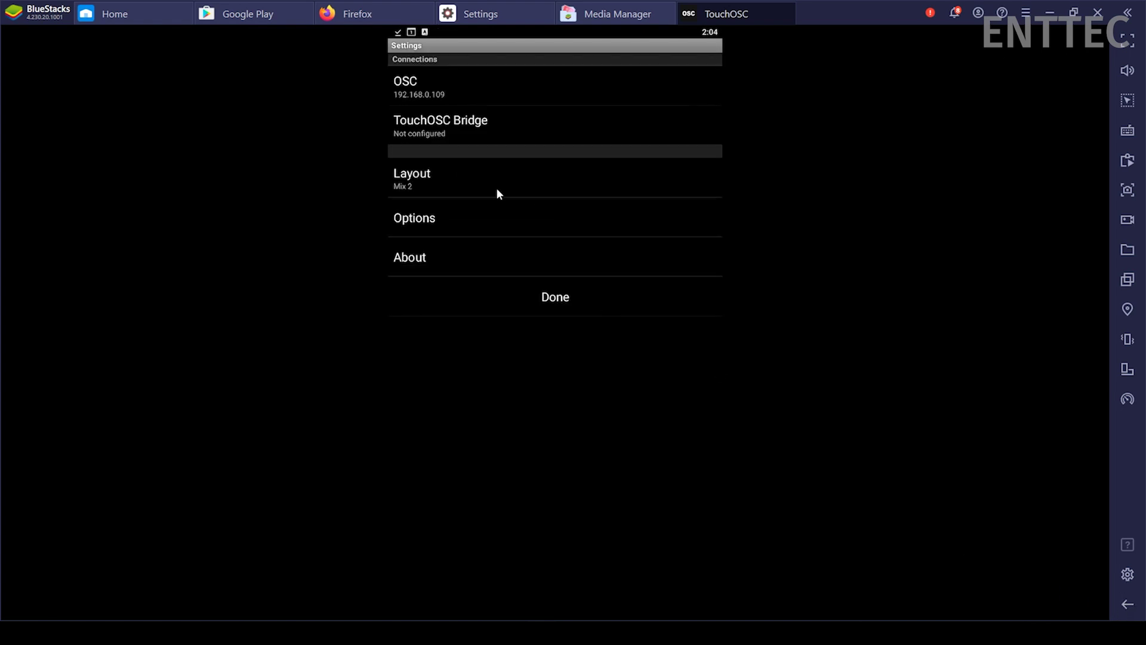
pyautogui.click(440, 119)
pyautogui.click(513, 67)
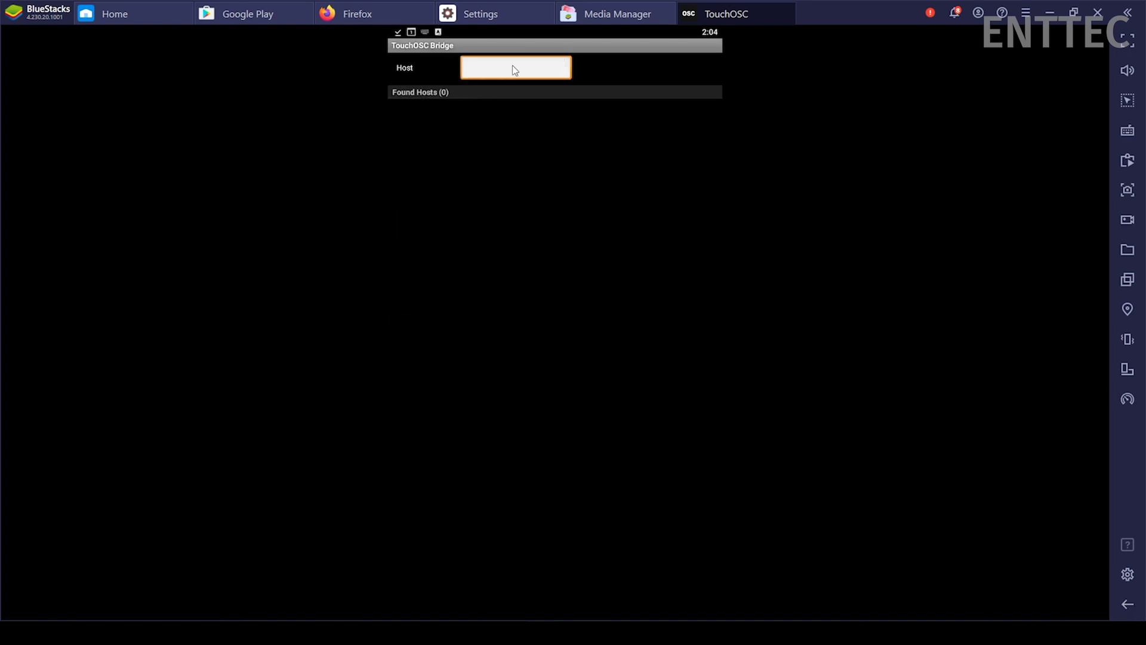
pyautogui.write('192.168.0.109')
pyautogui.press('Return')
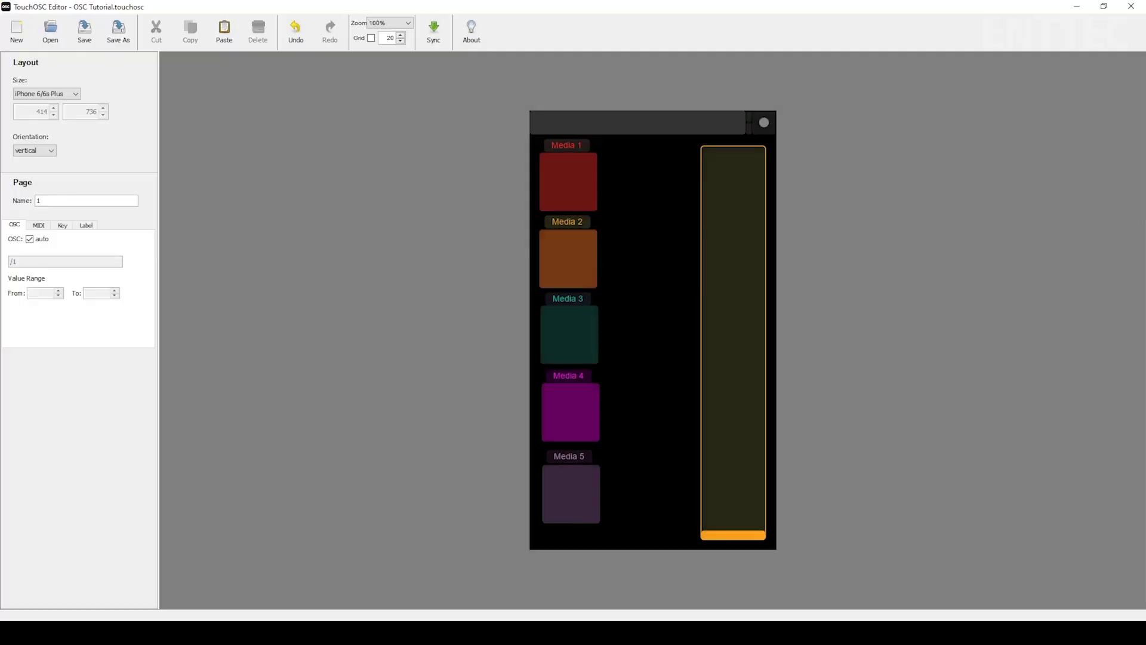
# Open the Layout Sync dialog with the editor's Sync toolbar button
pyautogui.click(439, 33)
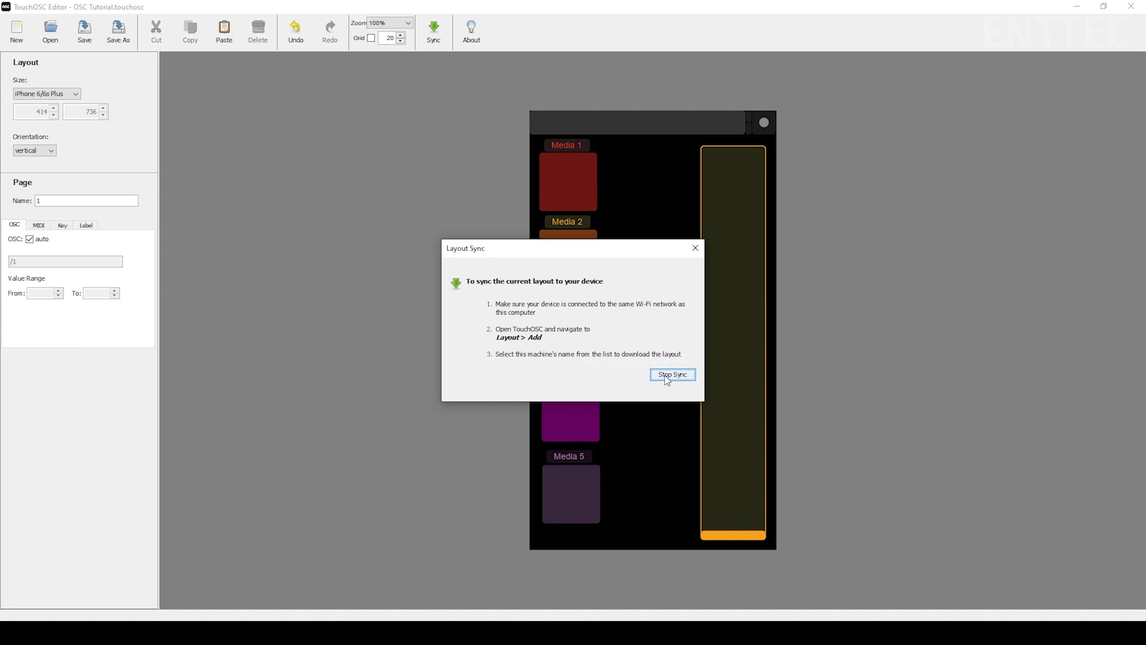
pyautogui.click(666, 376)
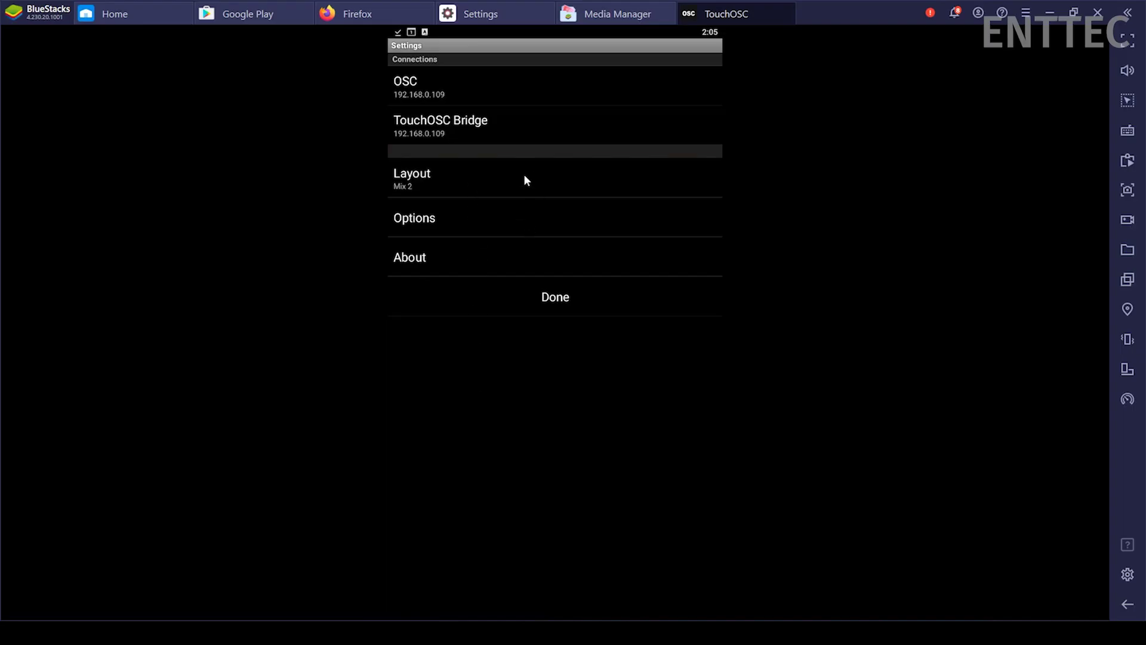
# Add a layout from the editor at host 192.168.0.109 and download it
pyautogui.click(525, 179)
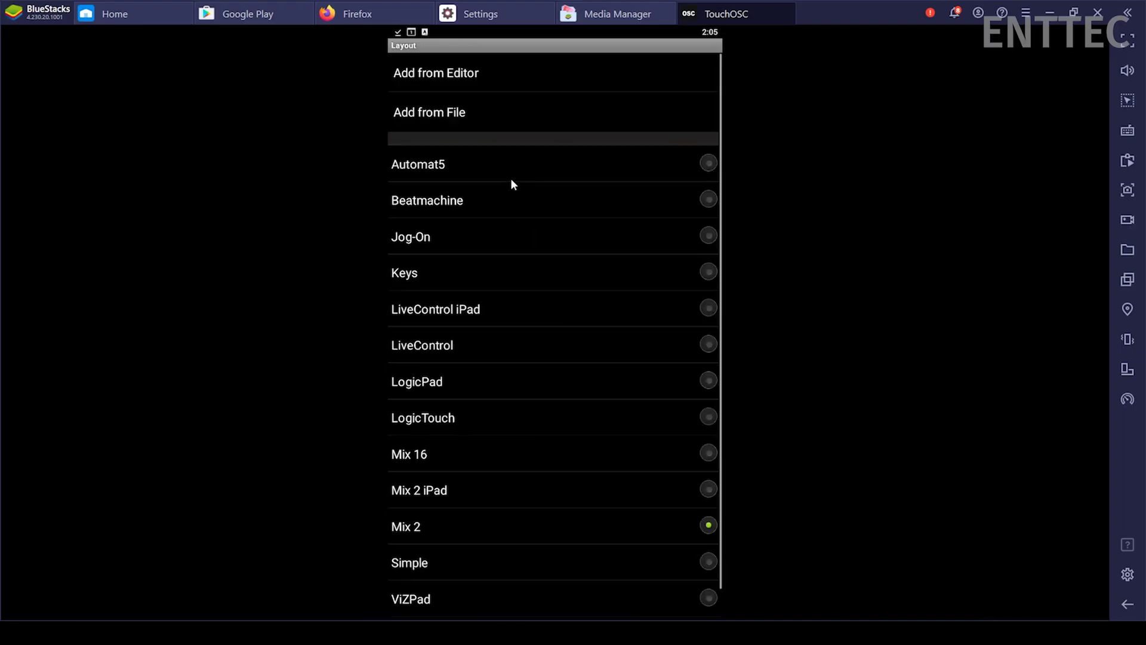
pyautogui.click(465, 77)
pyautogui.click(465, 76)
pyautogui.write('192.168.0.109')
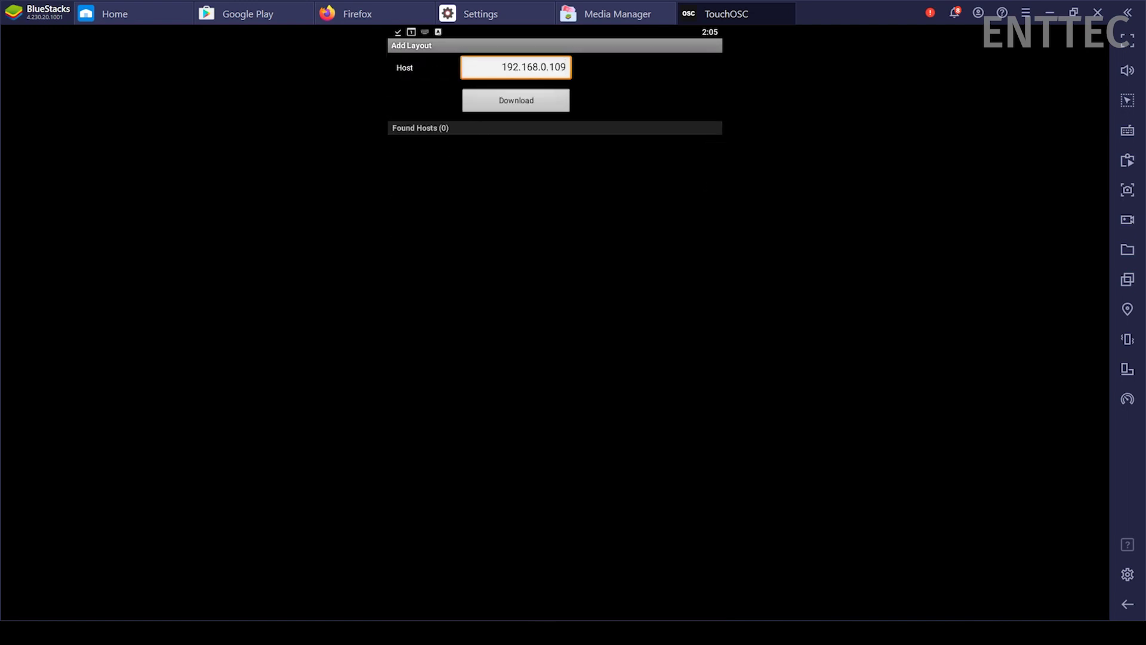
pyautogui.click(499, 103)
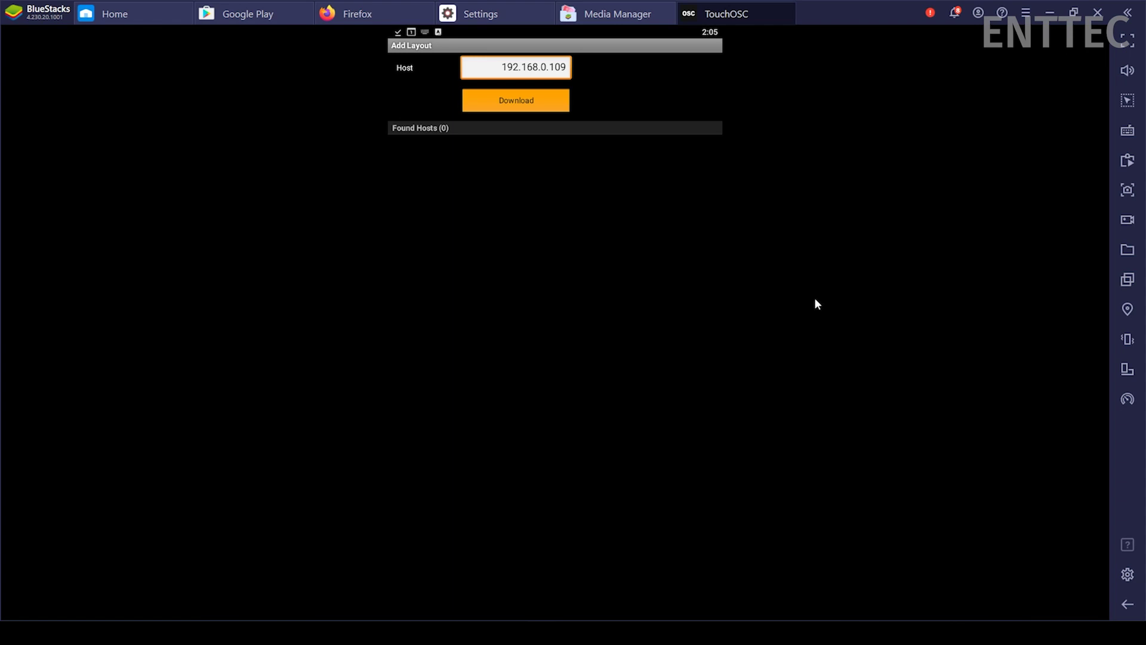
# Back in the layout list, select OSC Tutorial as the active layout
pyautogui.click(1127, 604)
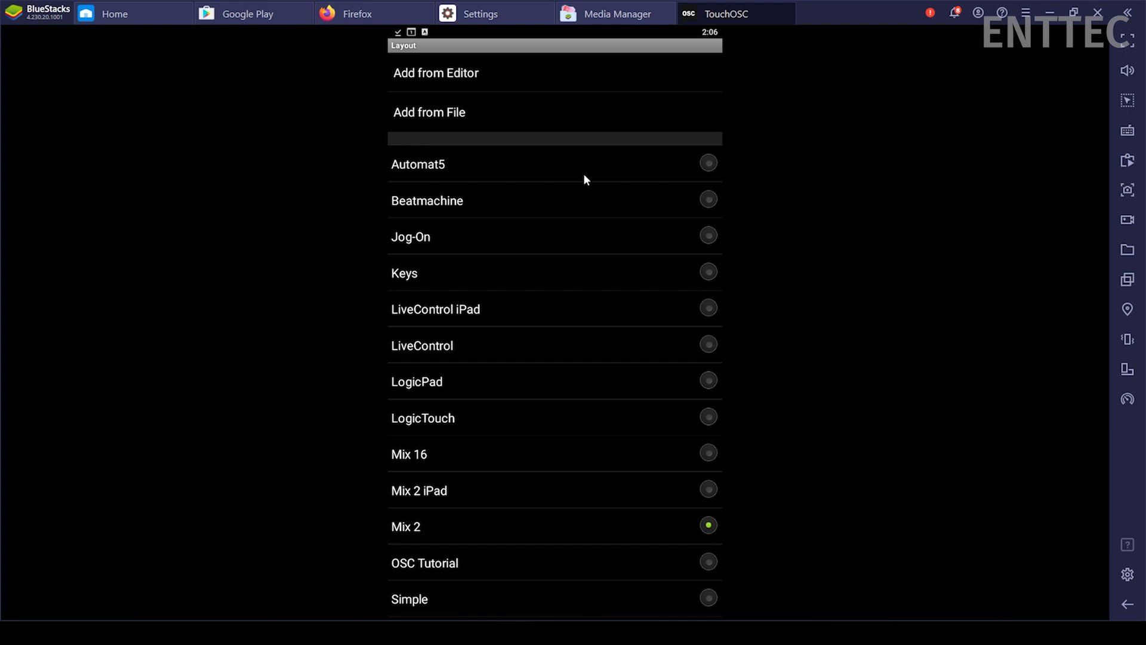
pyautogui.scroll(-2, 571, 209)
pyautogui.scroll(2, 532, 382)
pyautogui.click(537, 567)
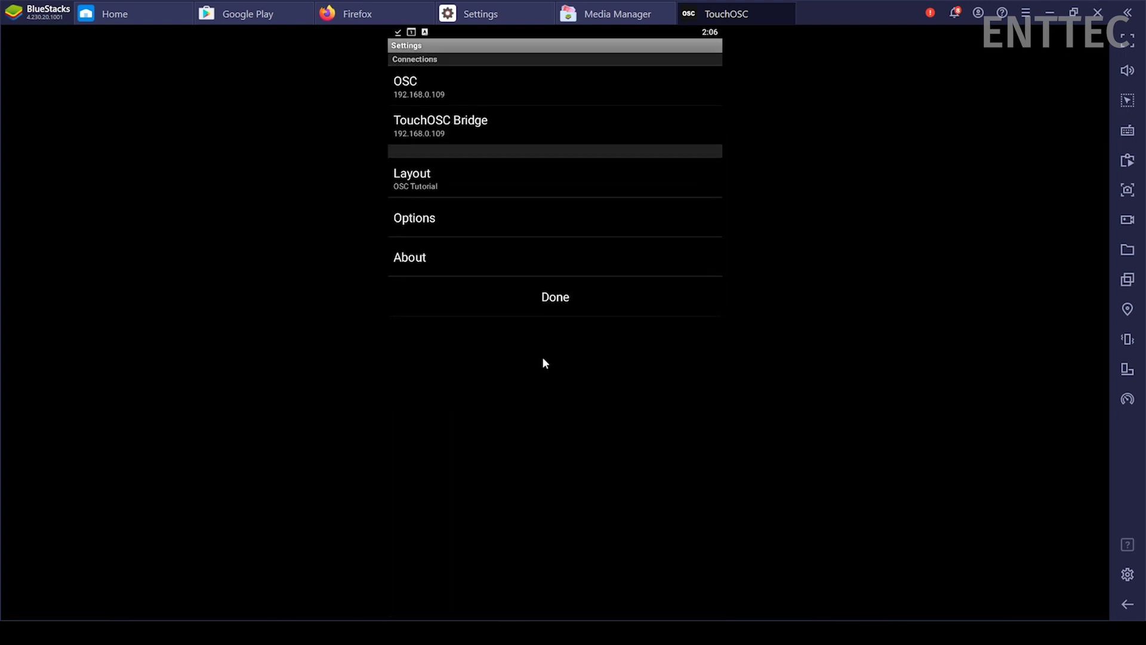
# Show the OSC Tutorial layout, move the intensity fader to zero, and trigger Media 3, 2 and 4
pyautogui.click(563, 299)
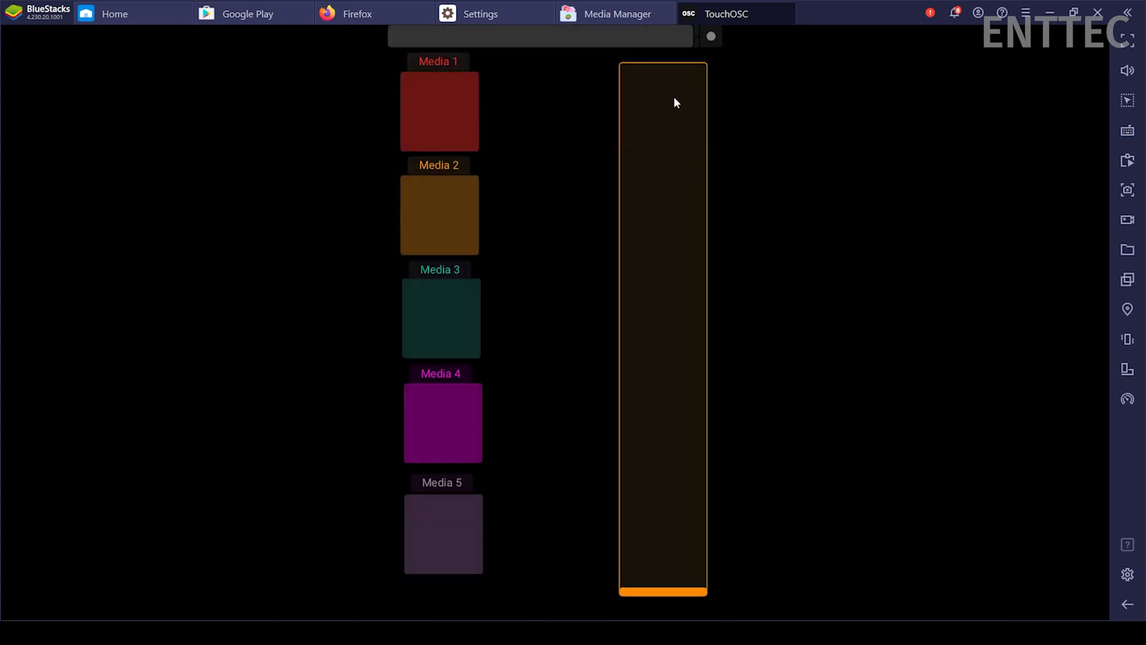
pyautogui.moveTo(695, 593)
pyautogui.mouseDown()
pyautogui.moveTo(645, 102)
pyautogui.moveTo(656, 437)
pyautogui.moveTo(679, 606)
pyautogui.mouseUp()
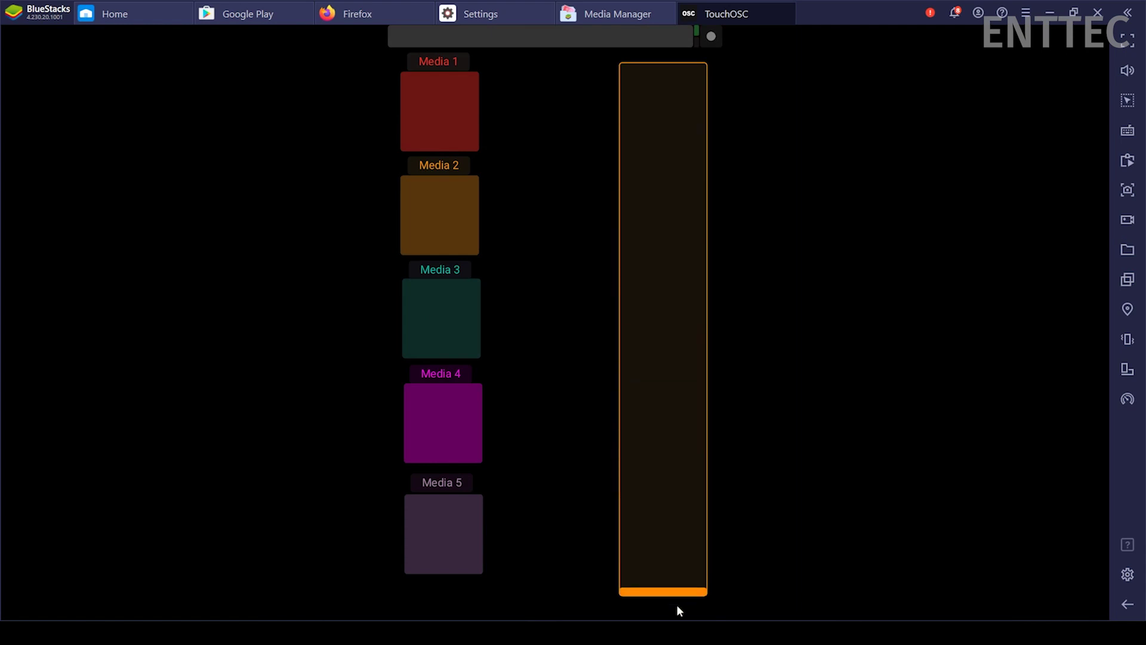
pyautogui.click(442, 530)
pyautogui.click(445, 284)
pyautogui.click(445, 203)
pyautogui.click(436, 316)
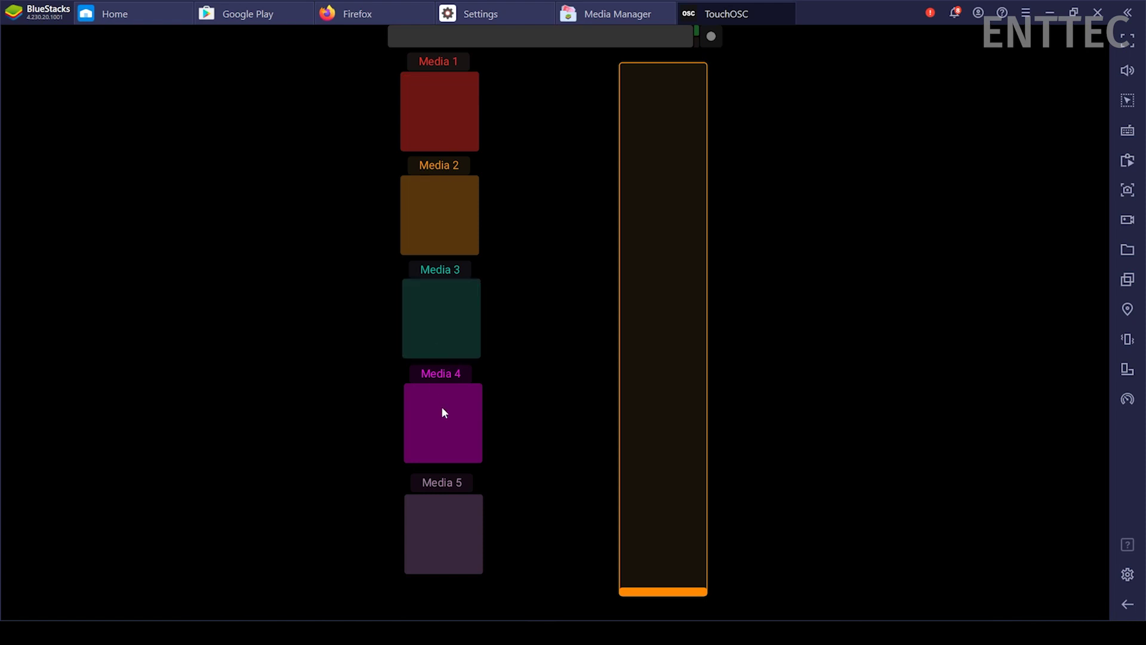